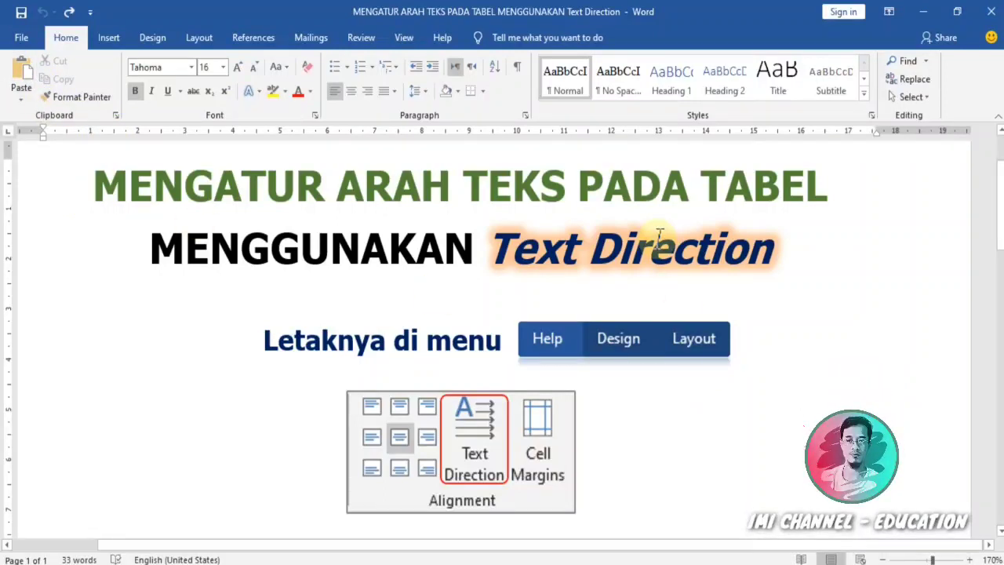
Review the document title and the page design and page layout commands available outside a table
drag(97, 193, 731, 266)
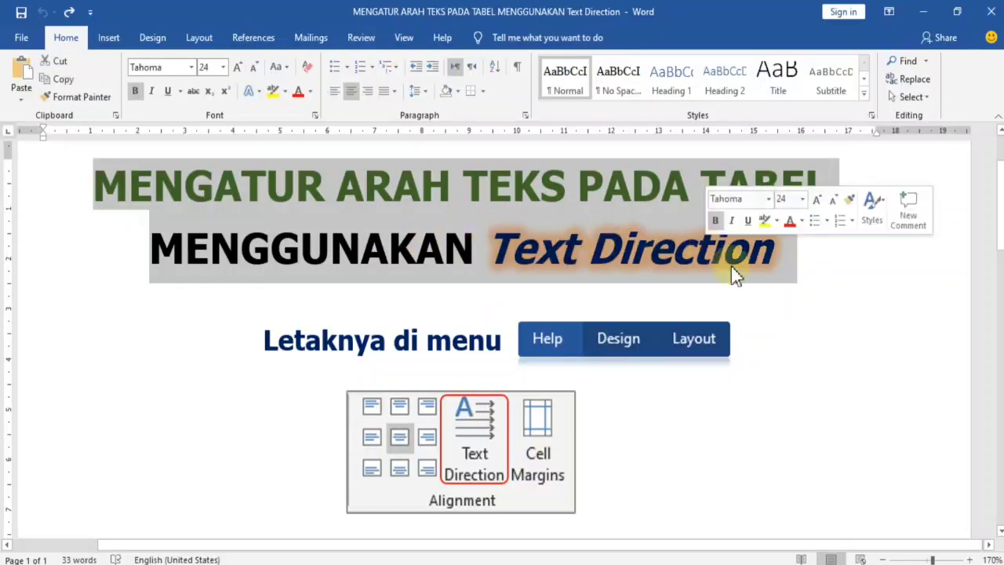
click(796, 258)
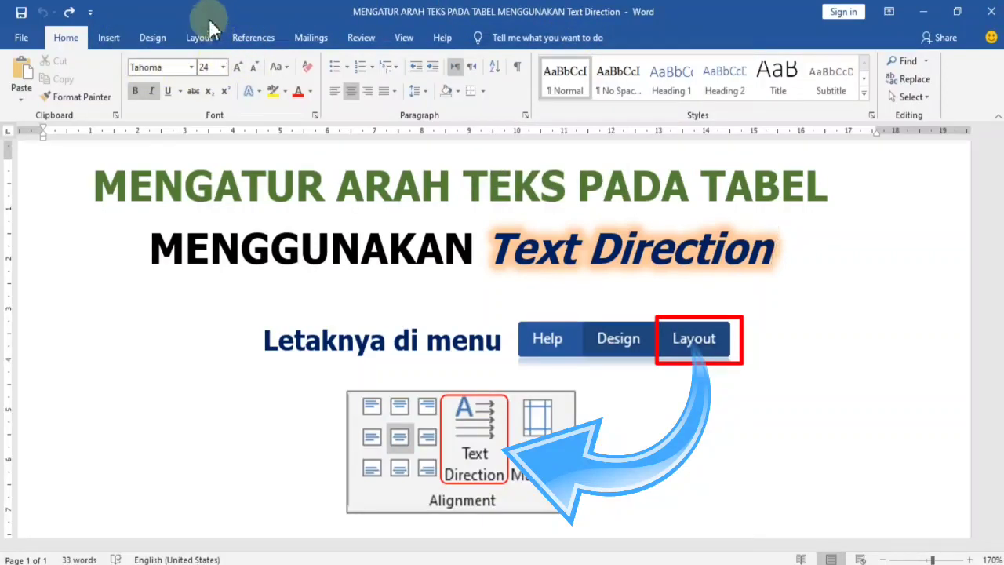
click(150, 45)
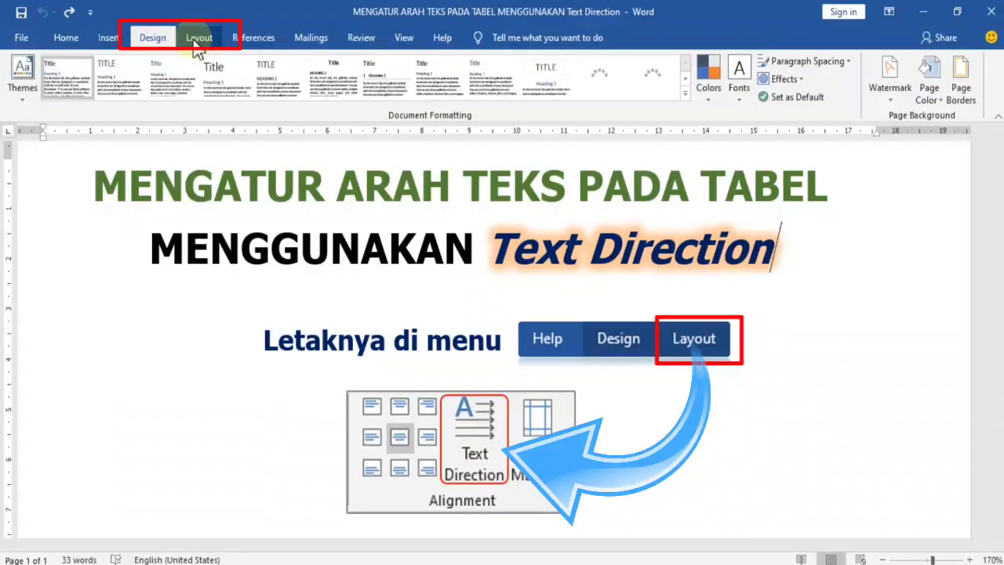
click(198, 43)
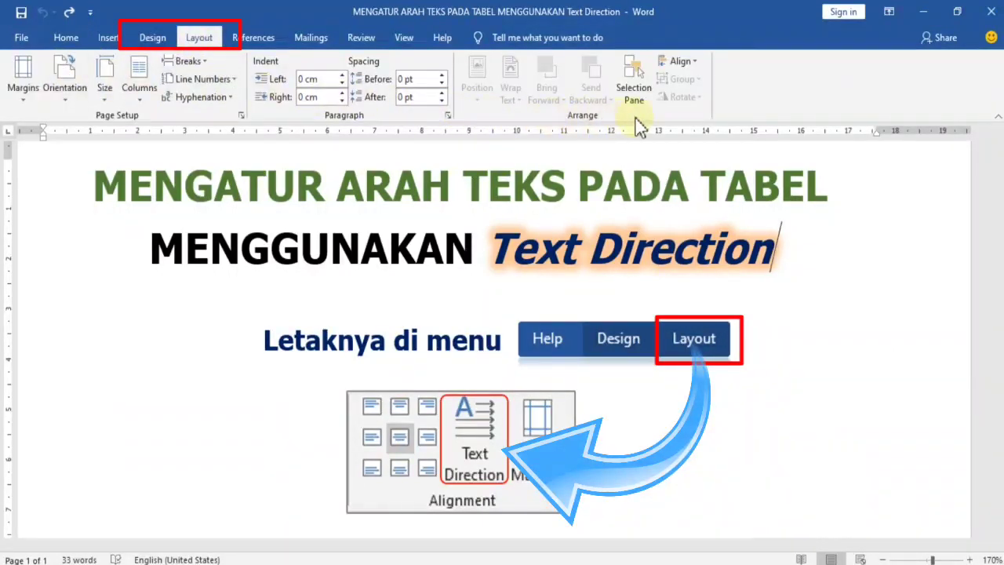
click(149, 44)
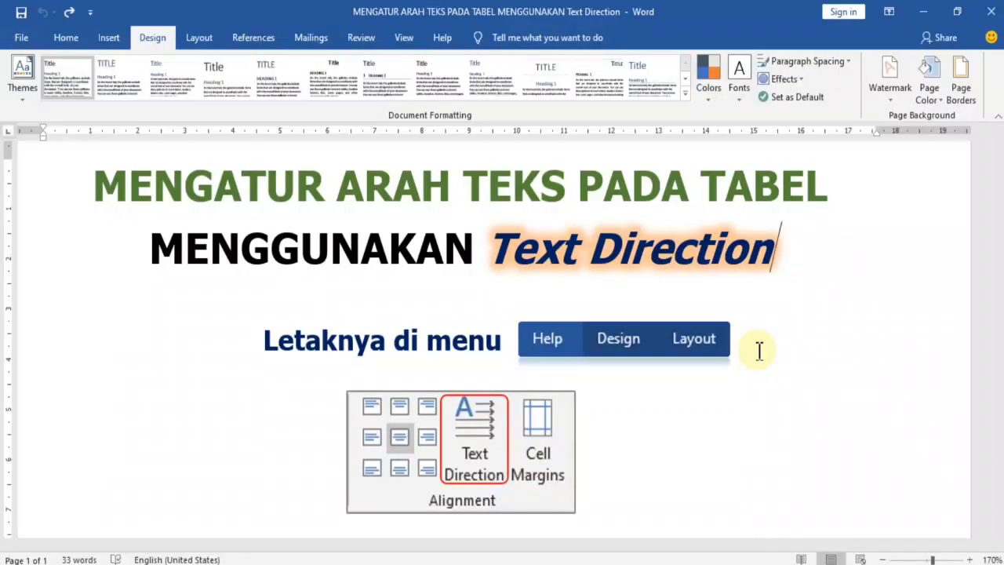
Examine the sample table under Contoh Tabel and the Text Direction illustration above it
scroll(759, 349, down, 5)
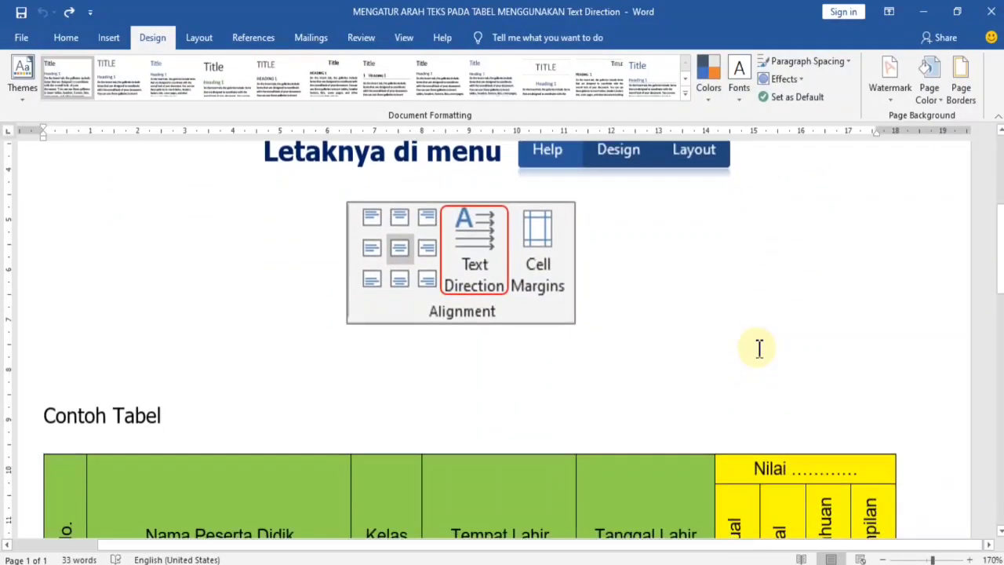
scroll(756, 347, down, 2)
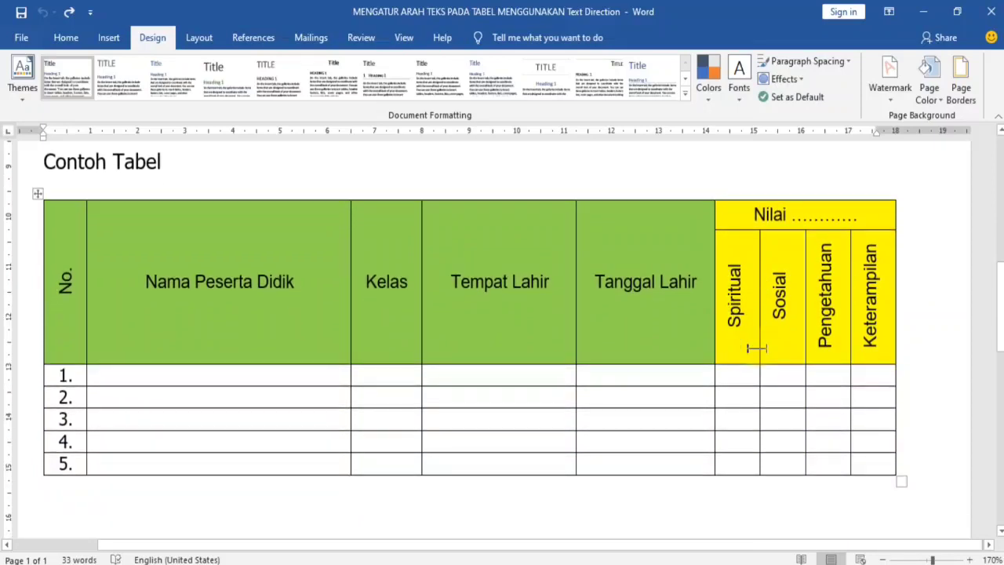
drag(1000, 320, 1000, 316)
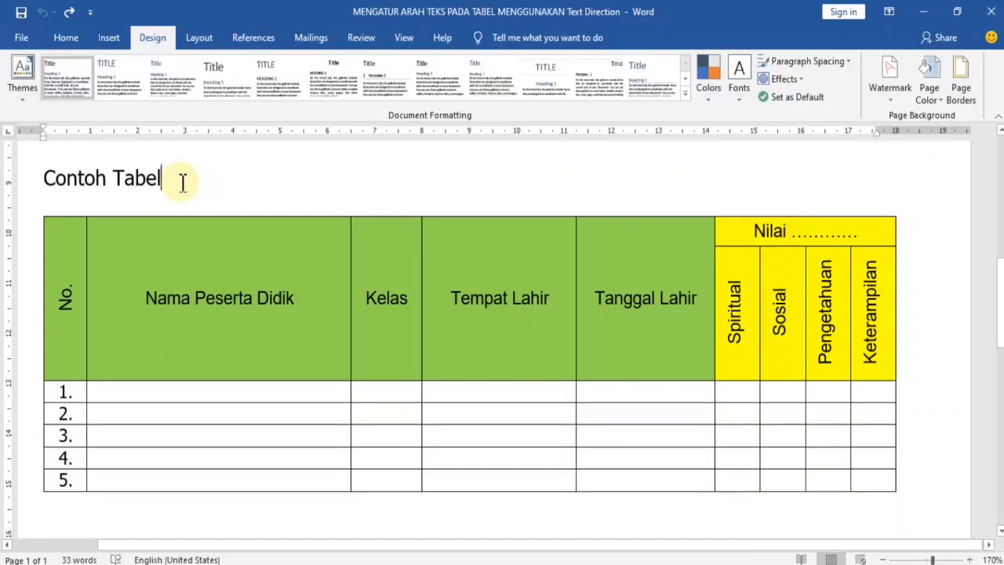
click(67, 38)
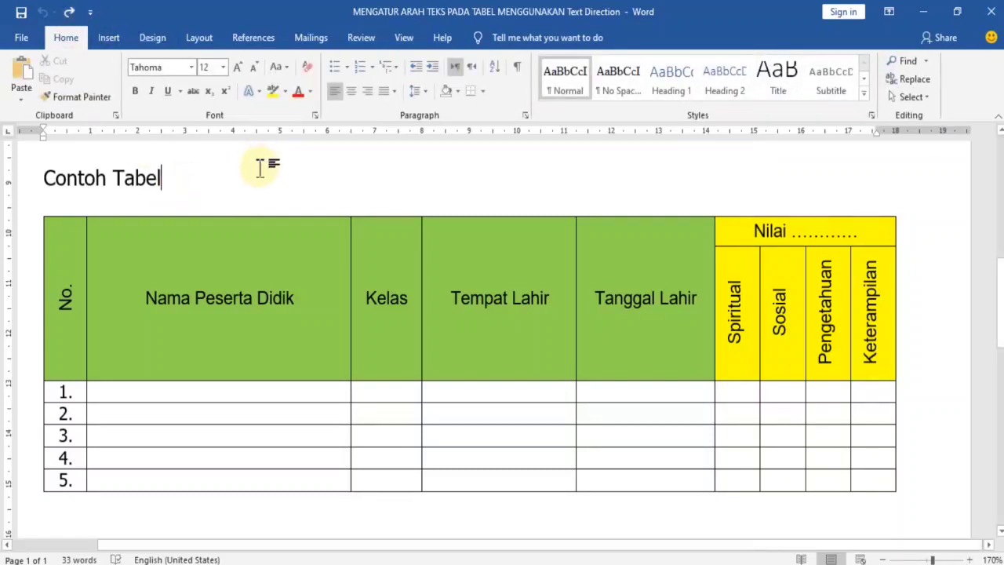
scroll(574, 222, up, 5)
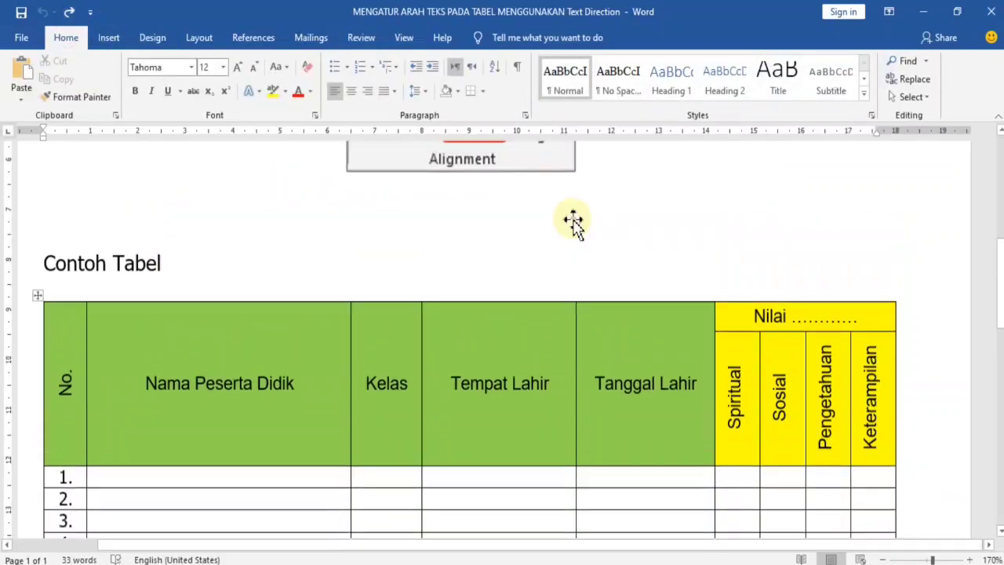
scroll(573, 221, up, 1)
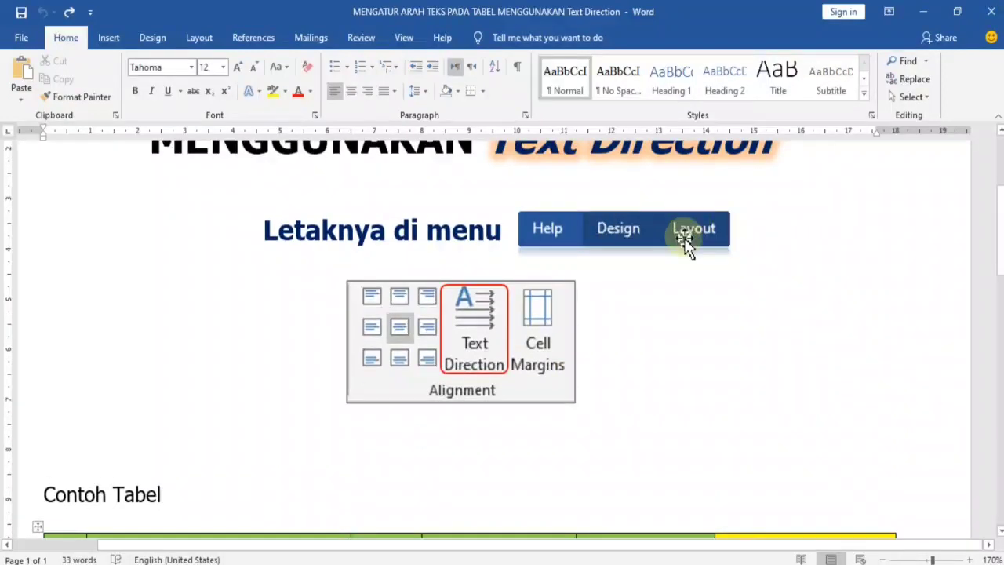
scroll(704, 241, down, 1)
scroll(705, 241, down, 4)
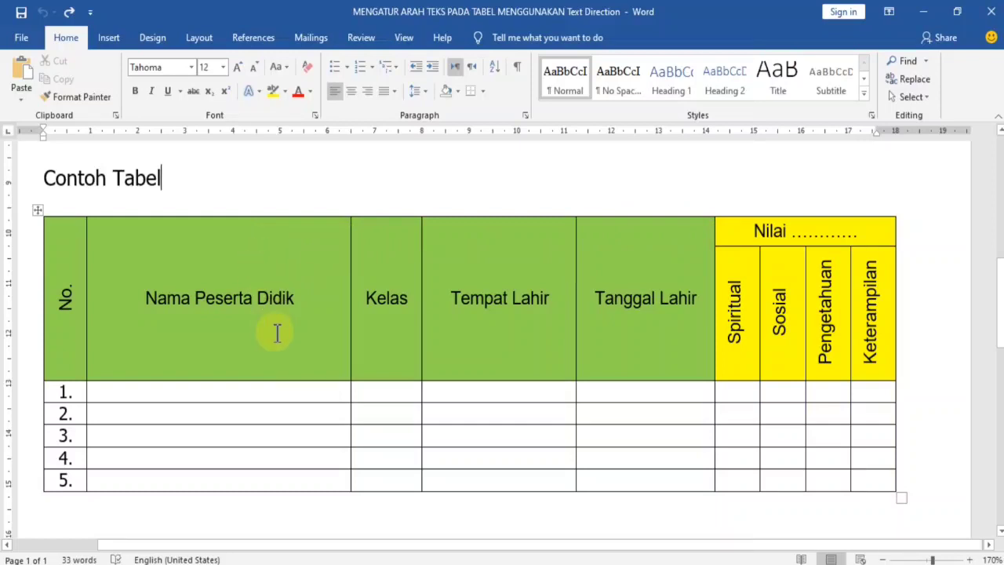
Compare the table layout commands offered with the cursor inside the sample table and outside it
click(268, 302)
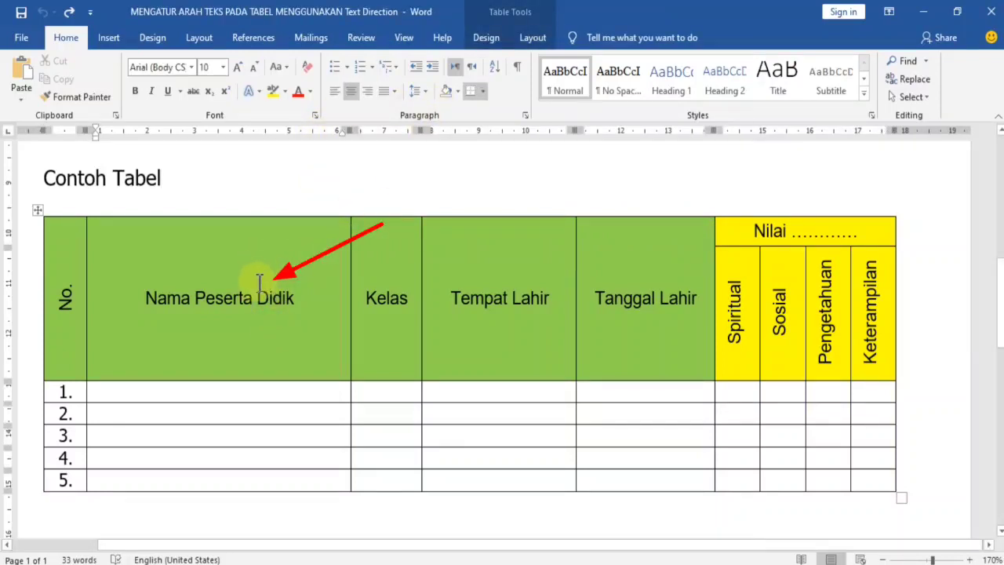
drag(212, 297, 269, 298)
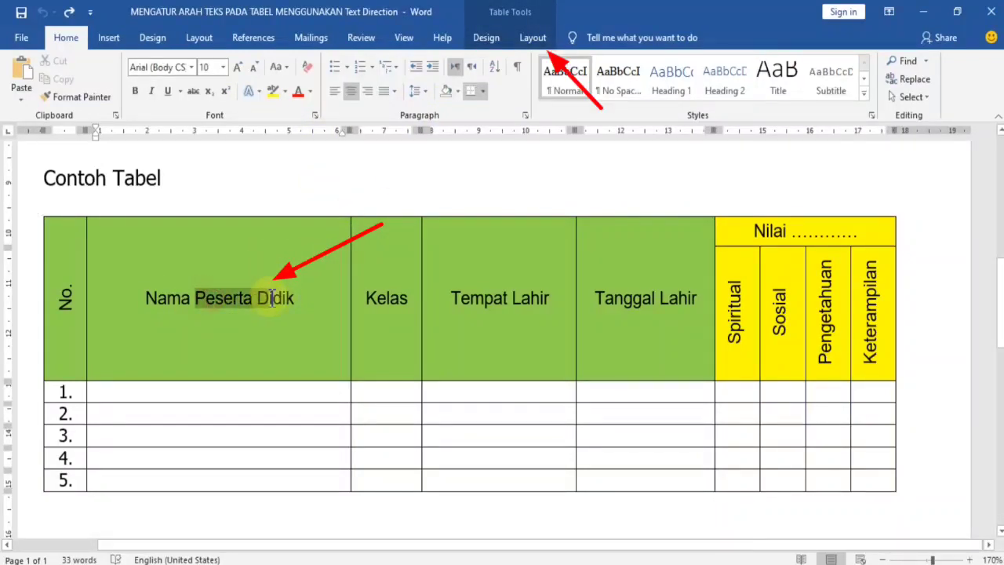
click(385, 371)
click(392, 411)
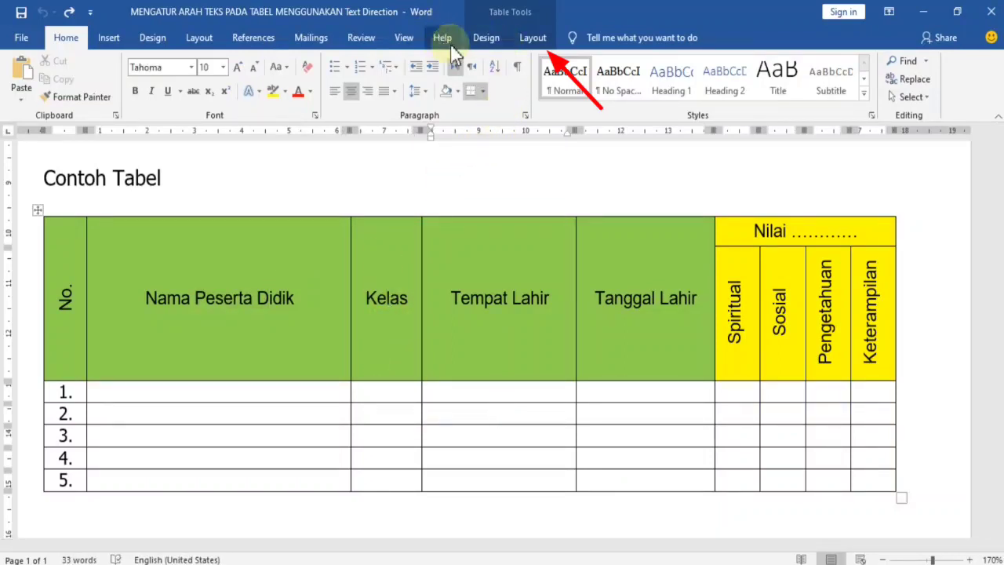
click(535, 41)
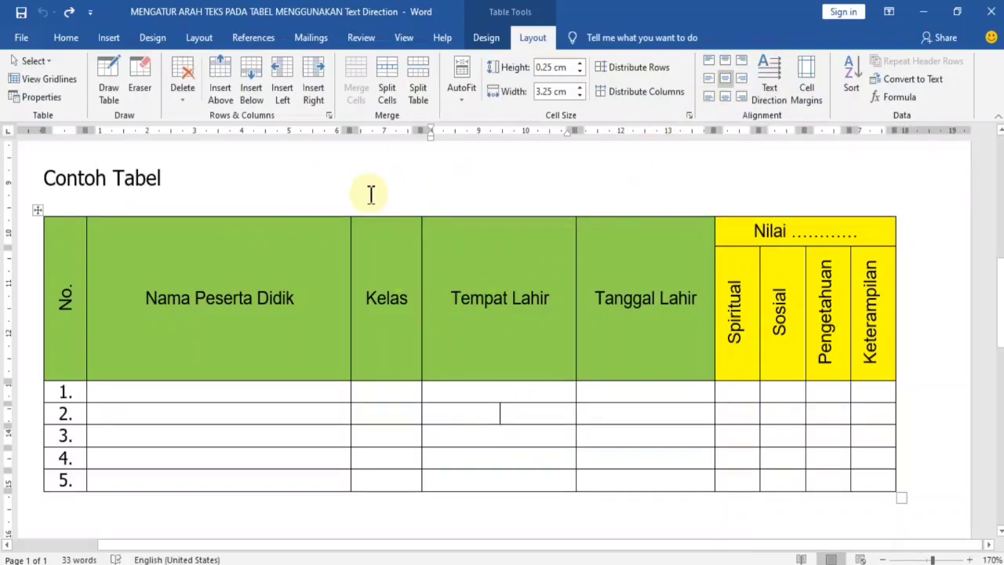
click(232, 173)
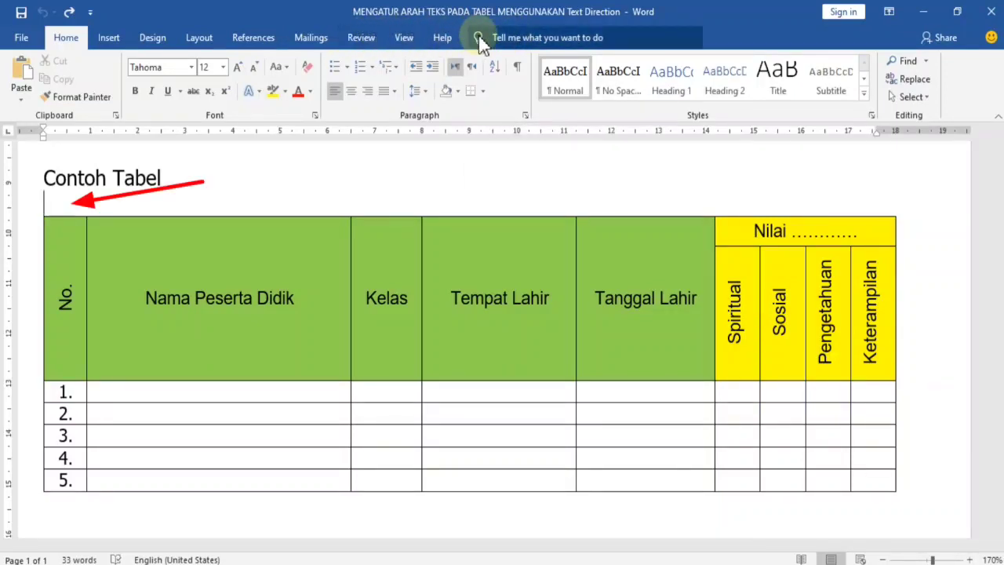
click(502, 297)
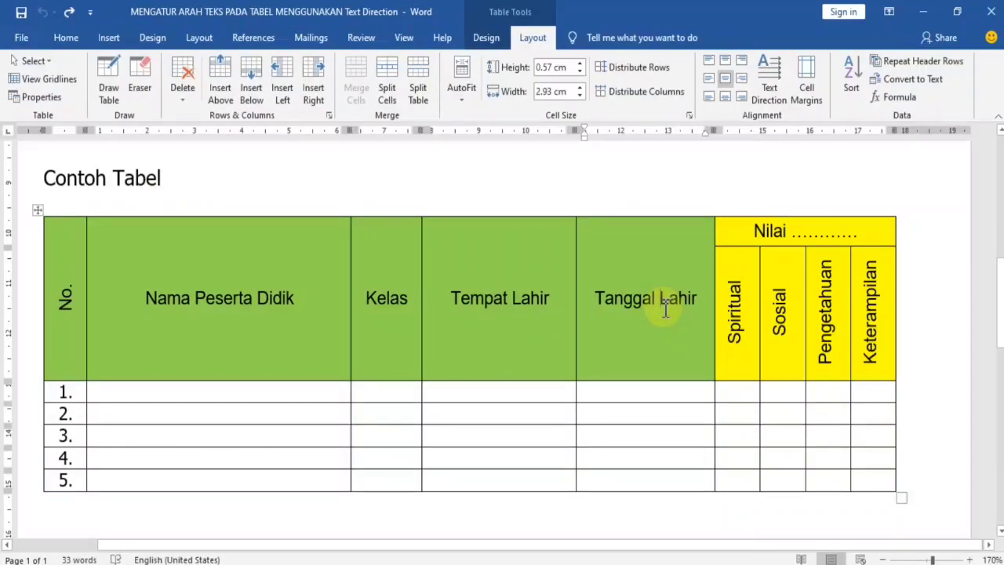
click(666, 309)
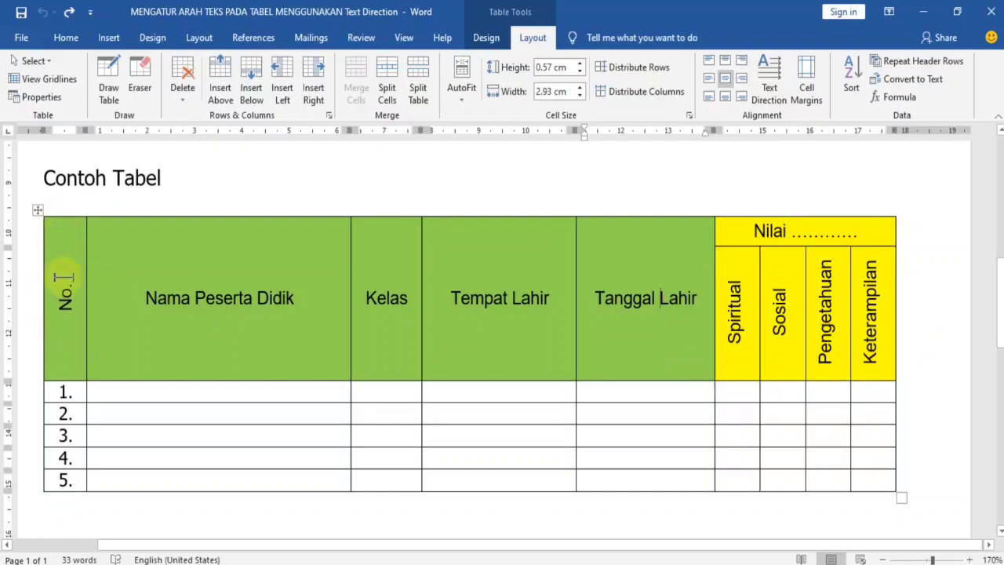
Examine the text direction of the No., Spiritual, Sosial, Pengetahuan and Keterampilan headings in the sample table
drag(65, 281, 69, 325)
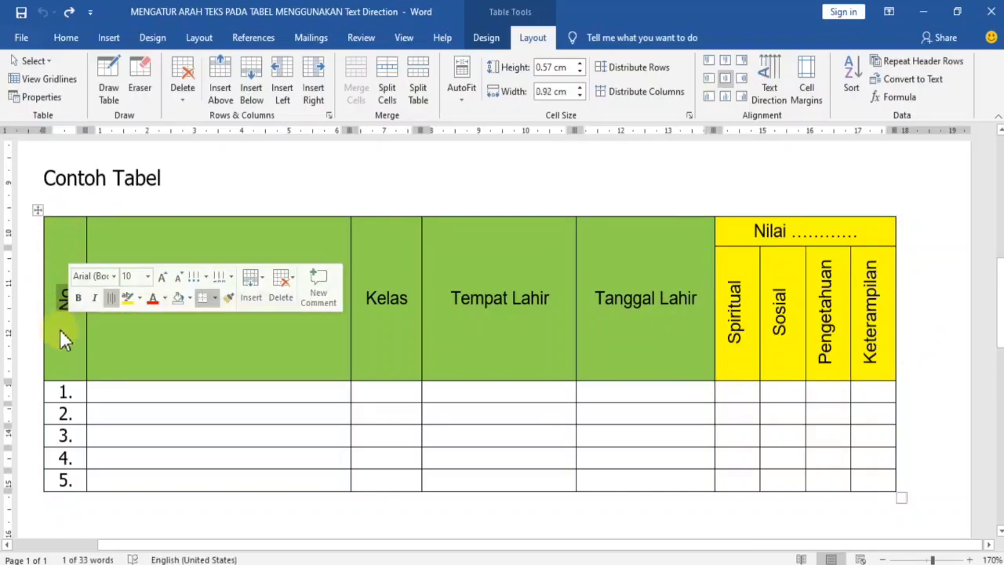
click(74, 334)
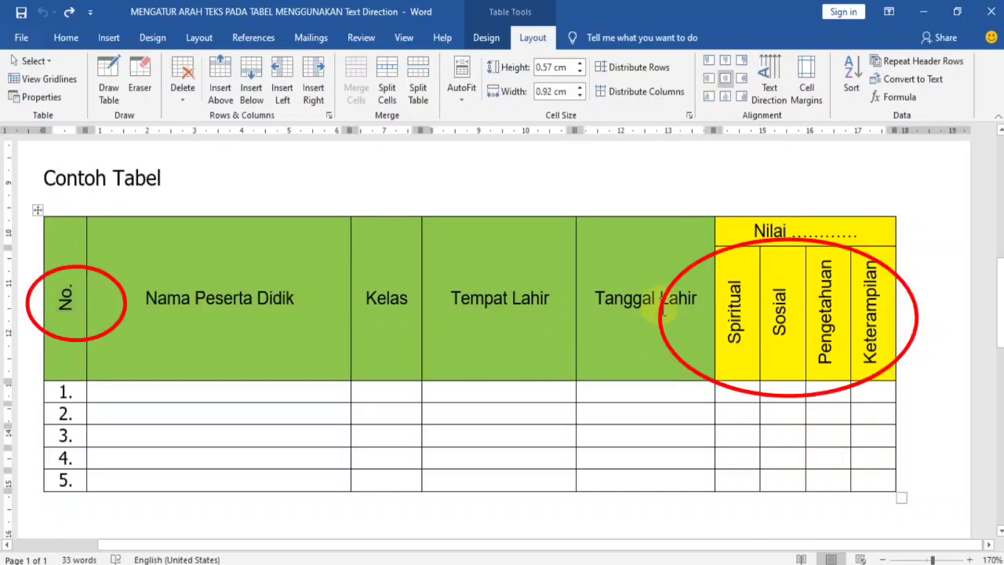
drag(745, 280, 867, 290)
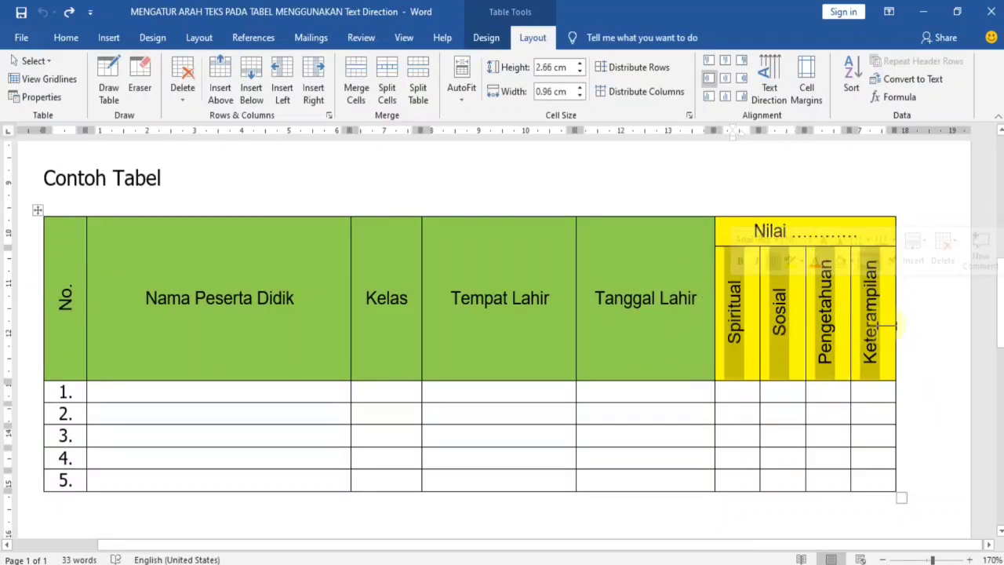
click(777, 320)
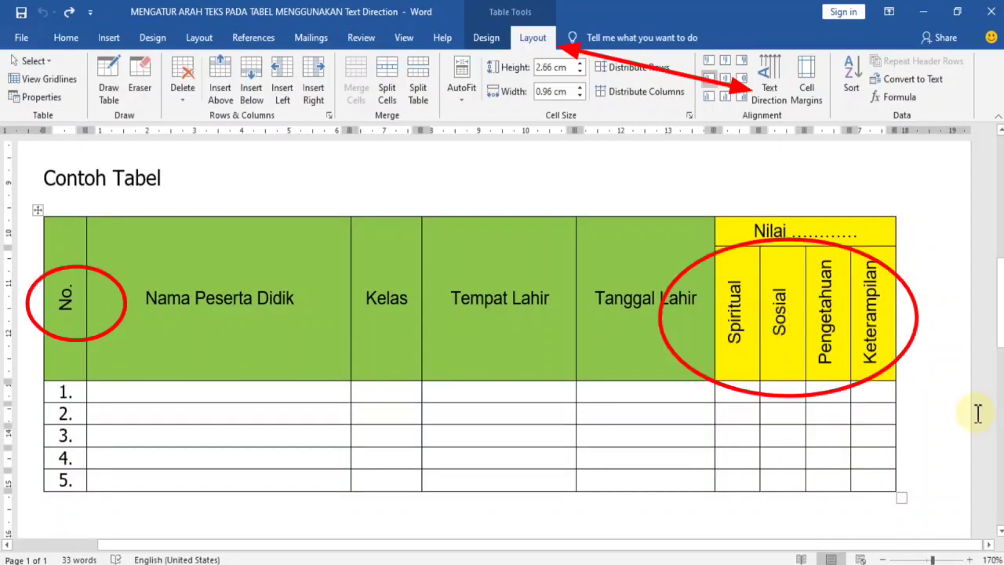
Insert a table with 9 columns and 7 rows on the empty line below the sample table
click(883, 558)
click(883, 558)
click(884, 559)
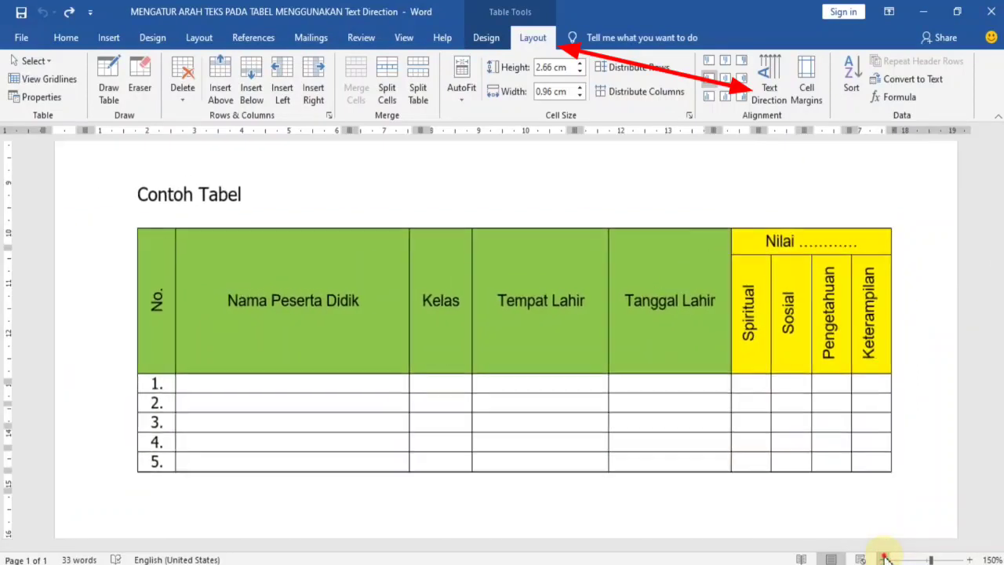
click(884, 559)
click(883, 559)
scroll(936, 432, down, 1)
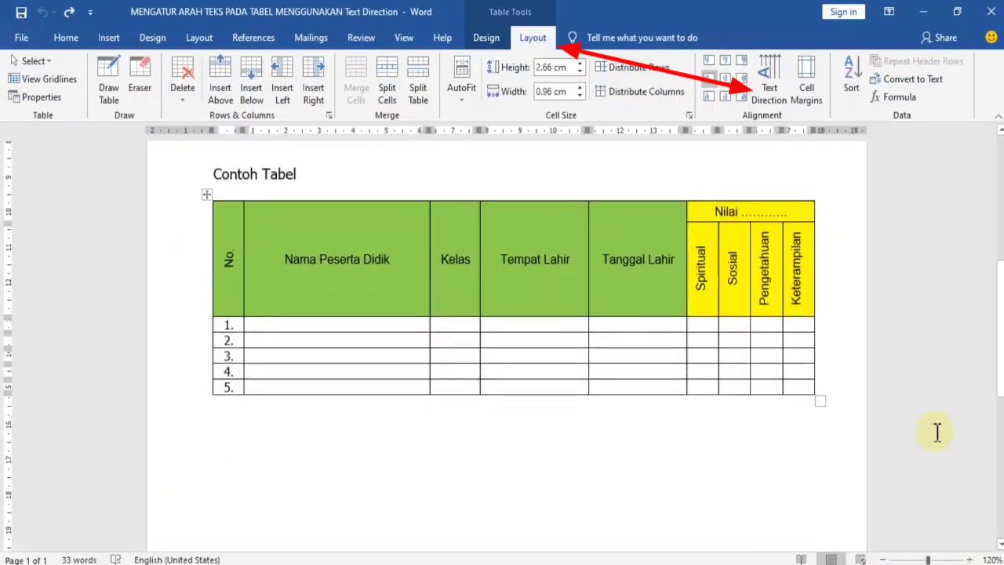
scroll(673, 186, down, 1)
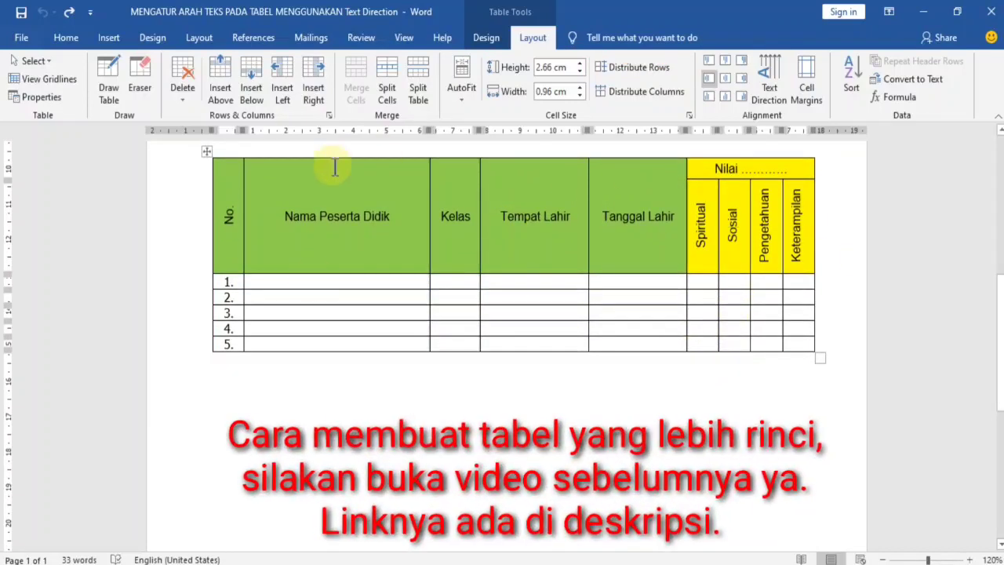
click(244, 389)
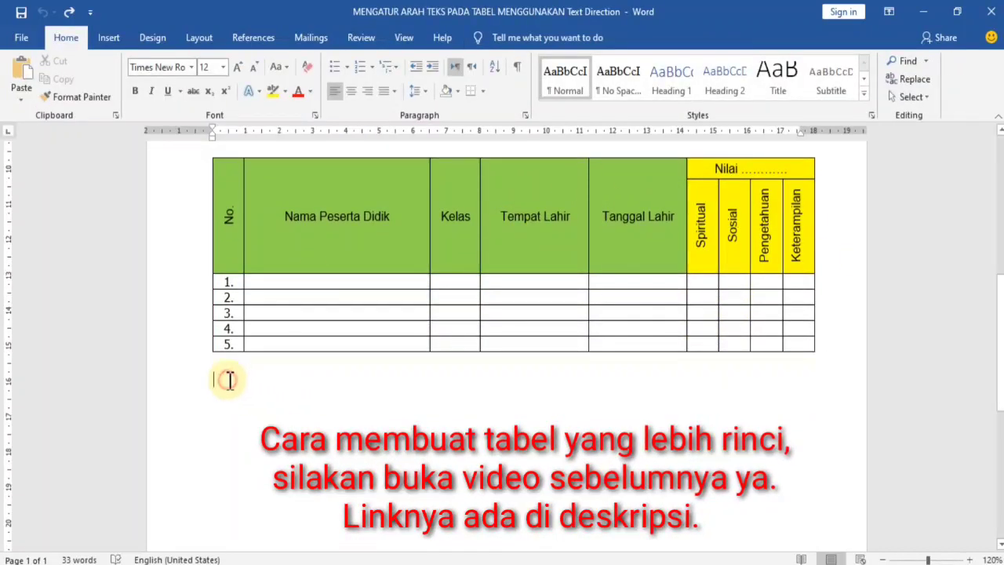
click(108, 39)
click(100, 70)
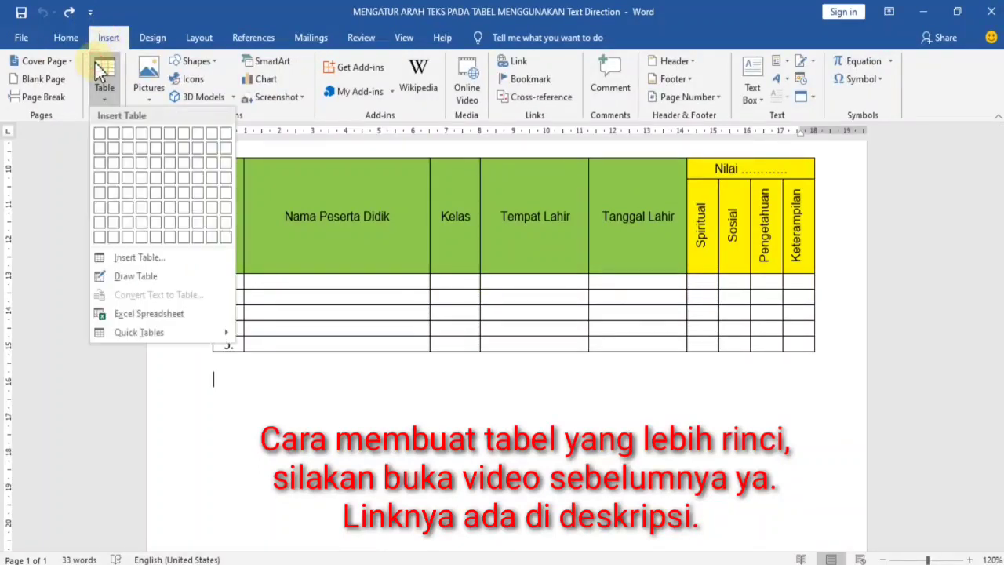
click(100, 70)
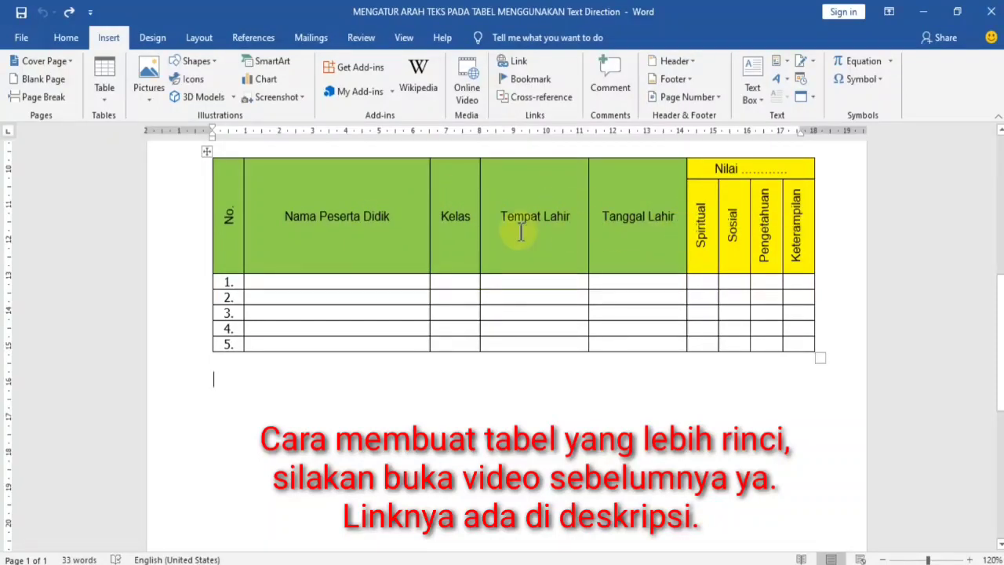
click(105, 74)
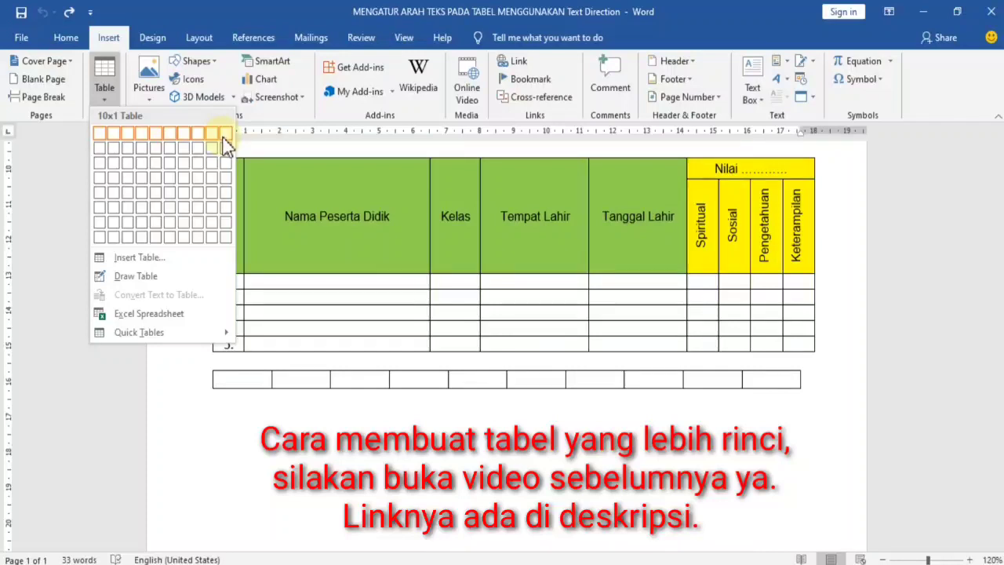
click(723, 171)
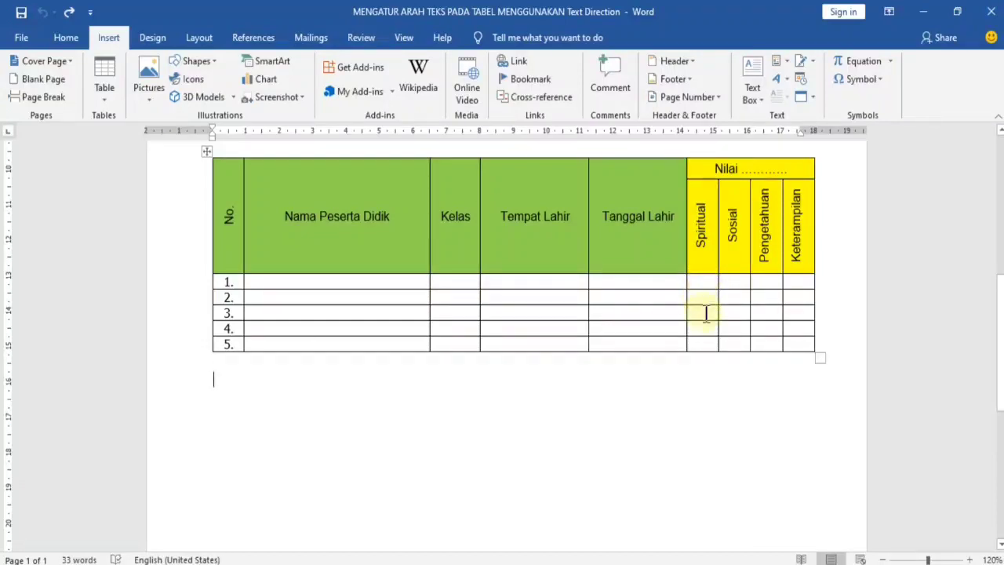
click(102, 82)
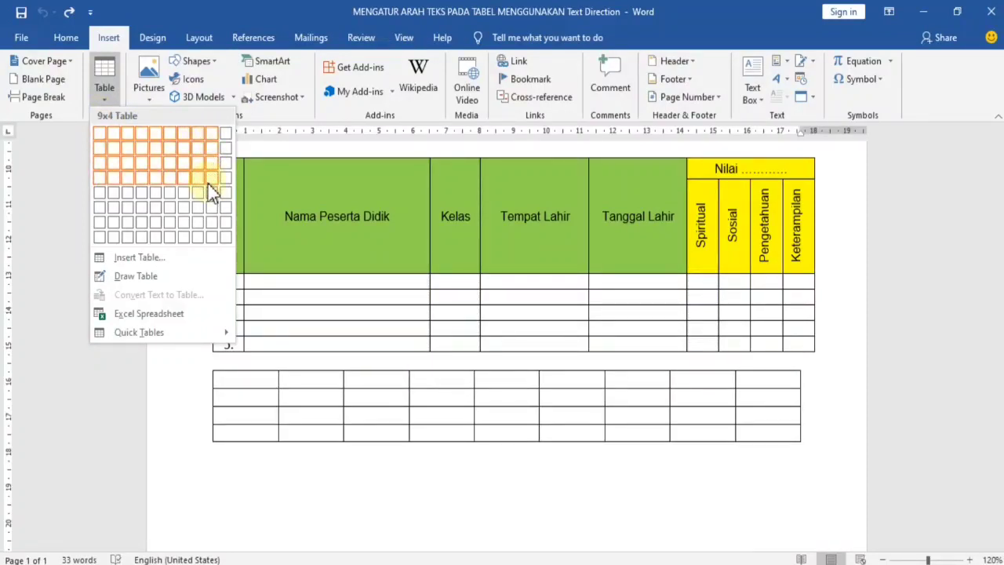
click(212, 229)
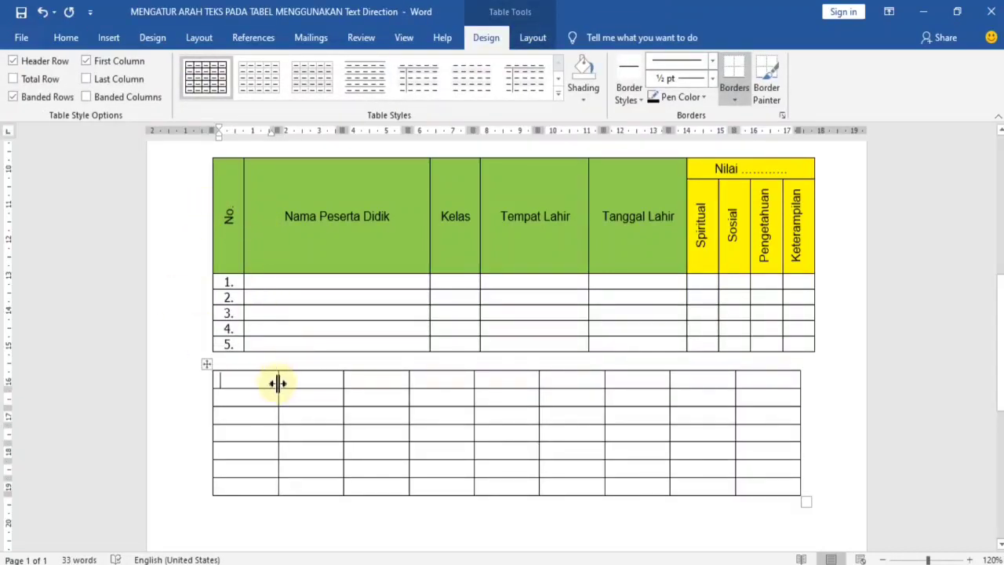
Narrow the new table's first and last four columns and extend its outer edge to match the sample table's width
drag(276, 382, 248, 351)
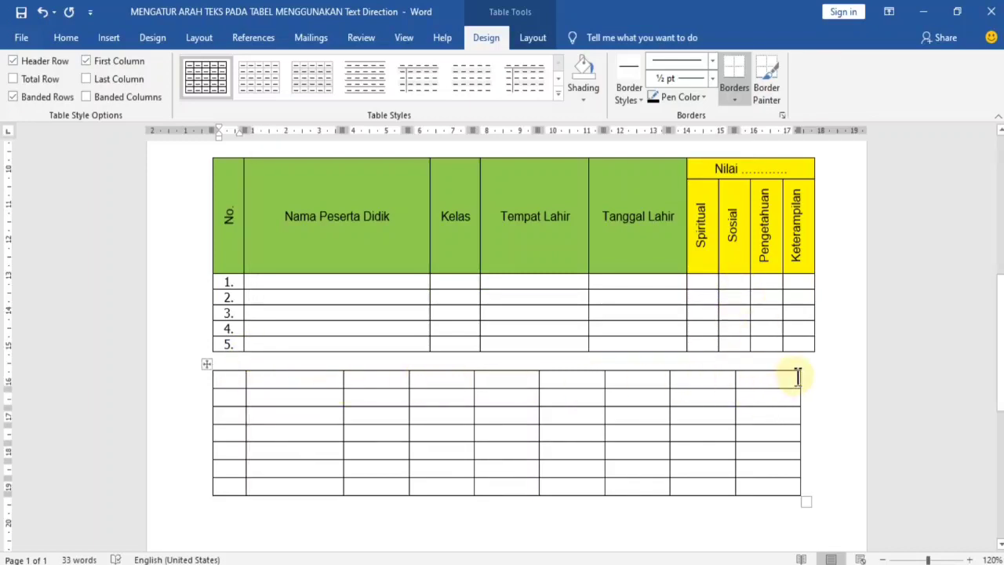
drag(799, 377, 815, 345)
click(732, 369)
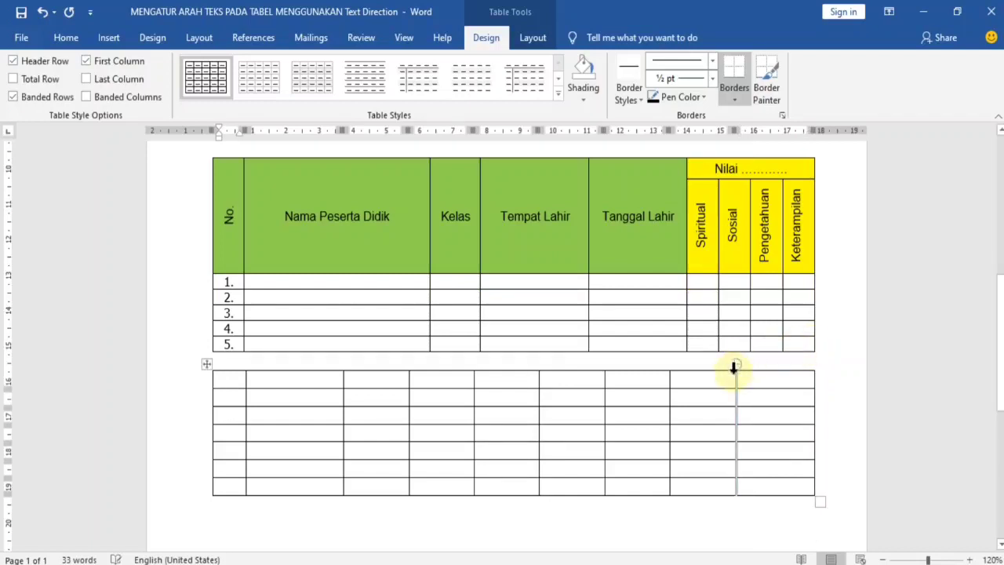
drag(761, 378, 782, 352)
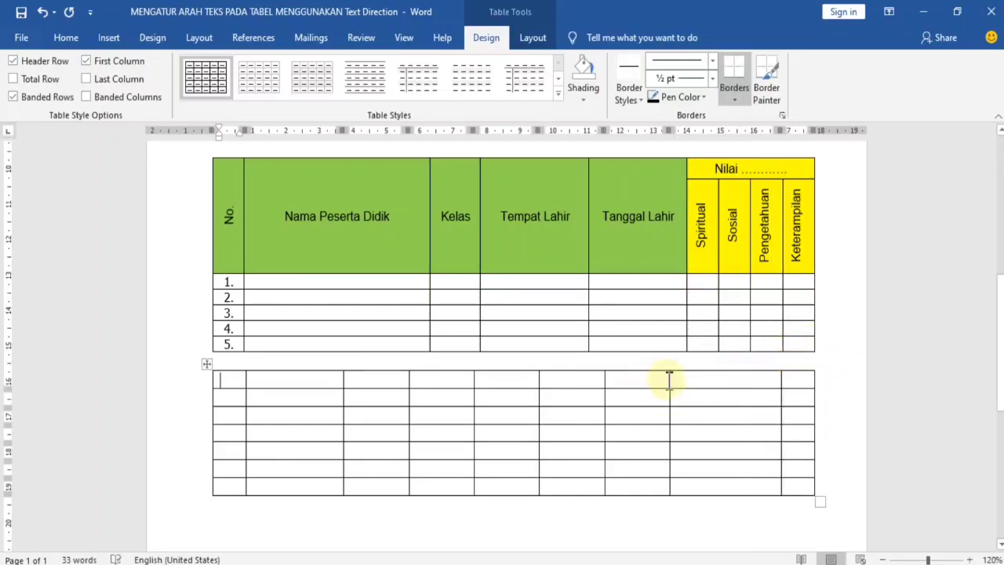
drag(670, 383, 747, 375)
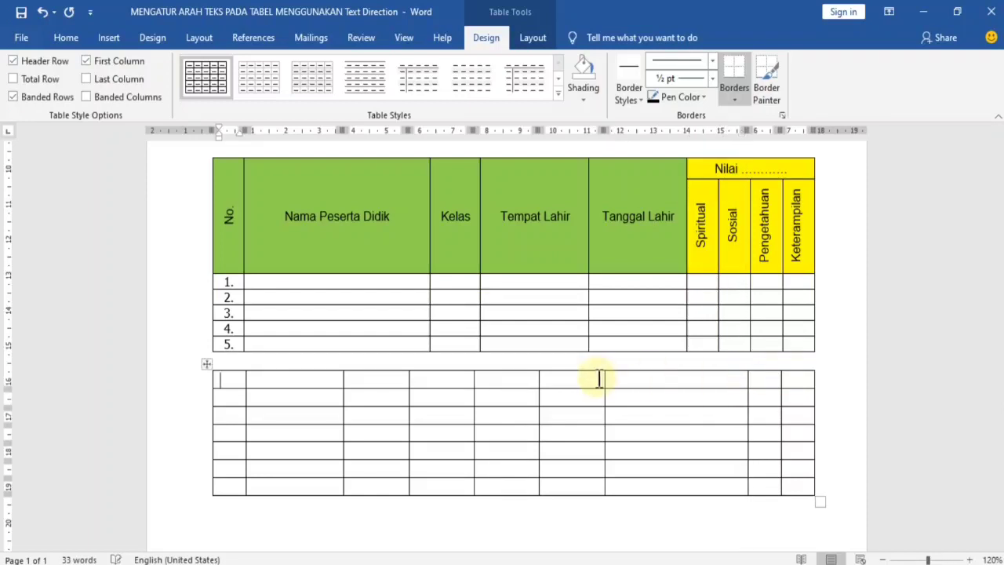
drag(682, 384, 724, 385)
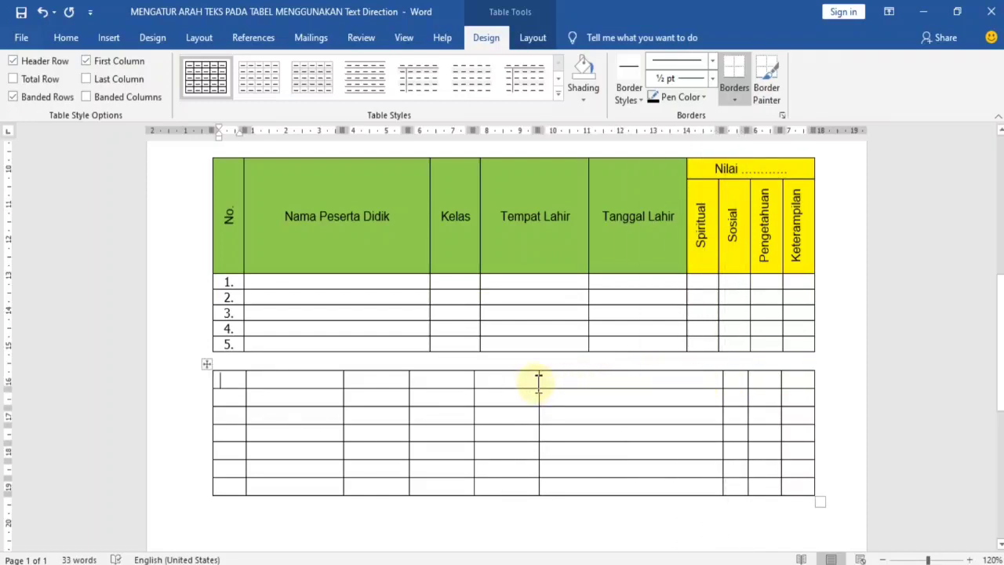
drag(538, 383, 688, 384)
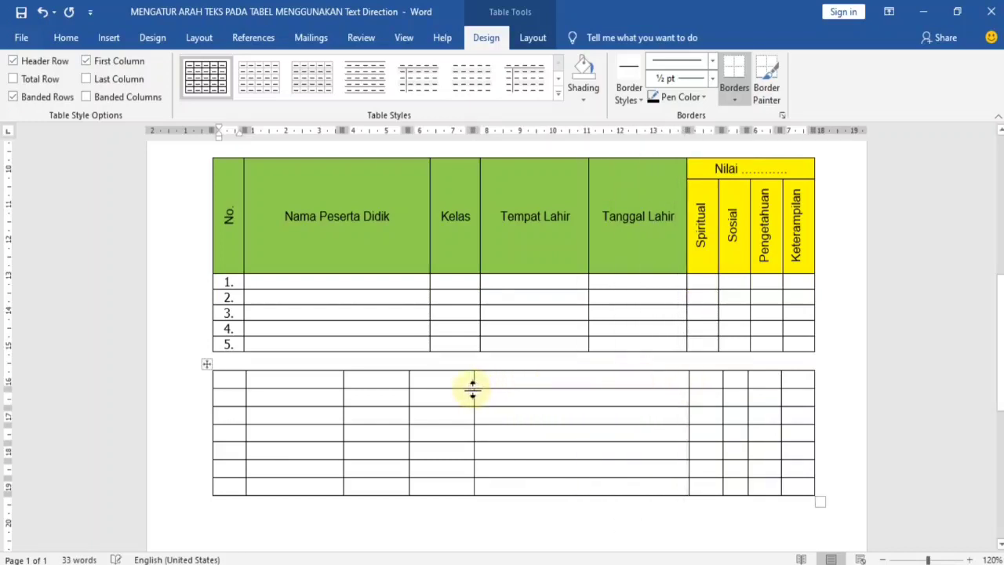
Align the new table's inner column borders with the sample's Nama Peserta Didik, Kelas, Tempat Lahir and Tanggal Lahir columns
drag(473, 380, 589, 375)
drag(408, 386, 480, 378)
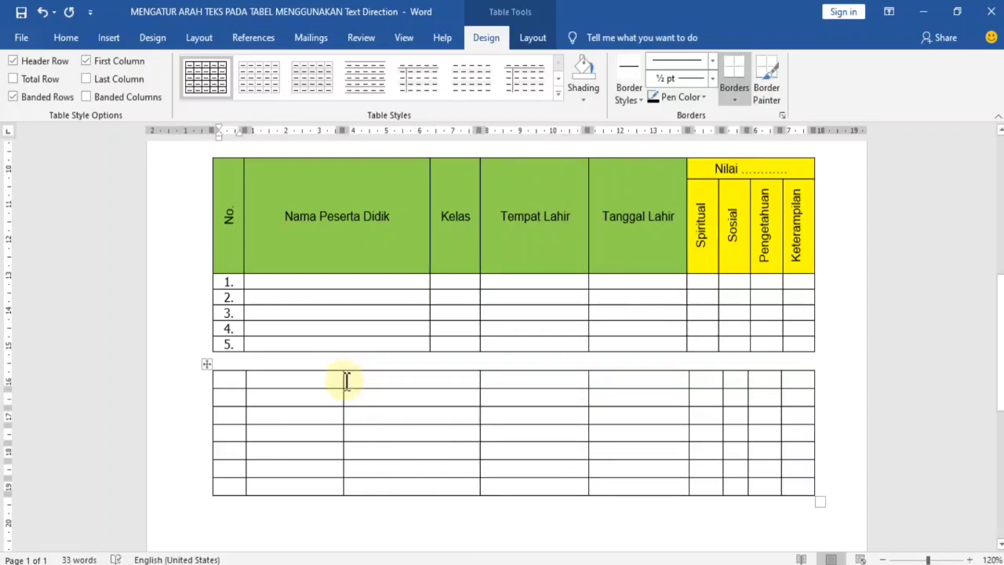
drag(342, 382, 430, 386)
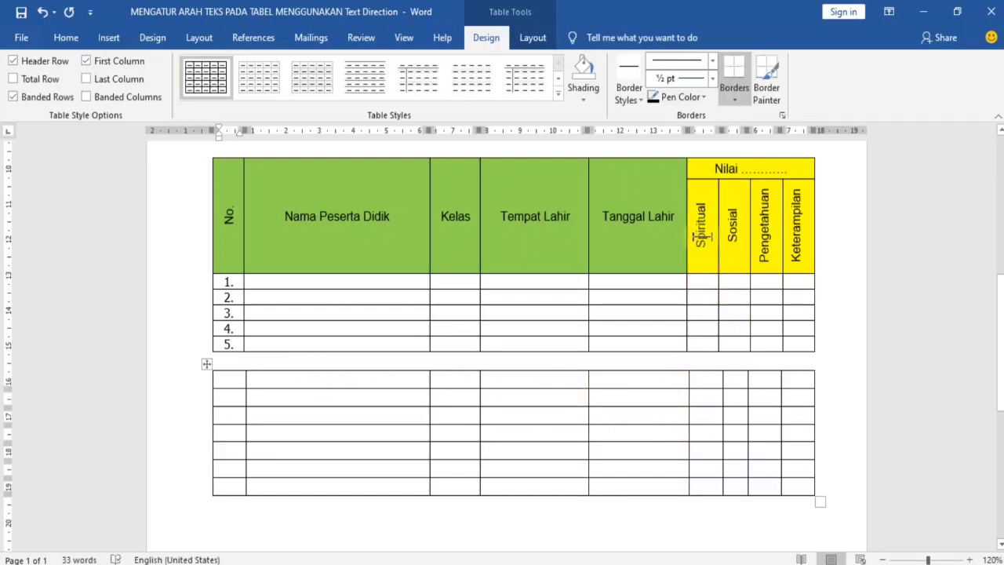
Distribute the last four columns of the new table to equal widths
click(713, 367)
drag(736, 365, 809, 379)
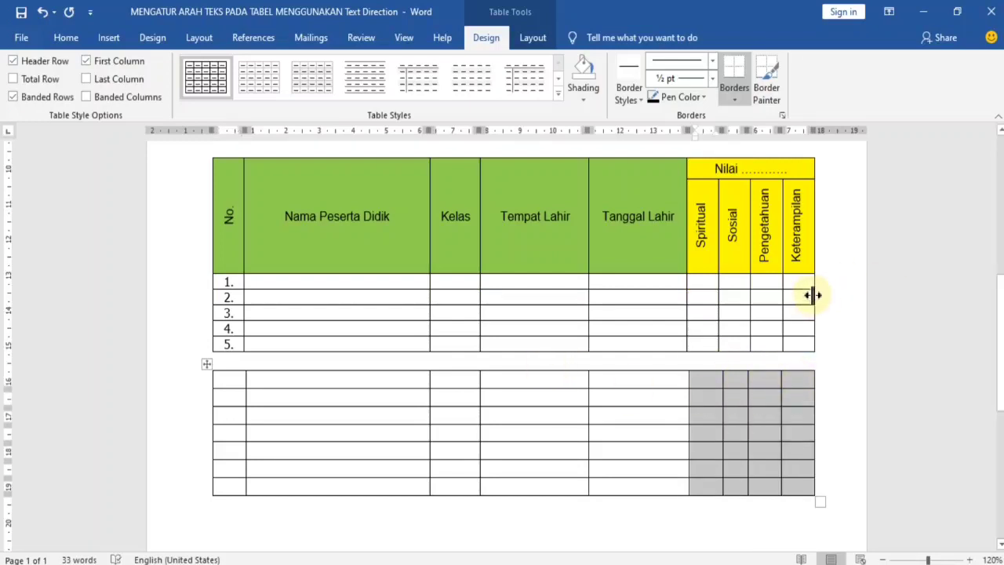
click(532, 38)
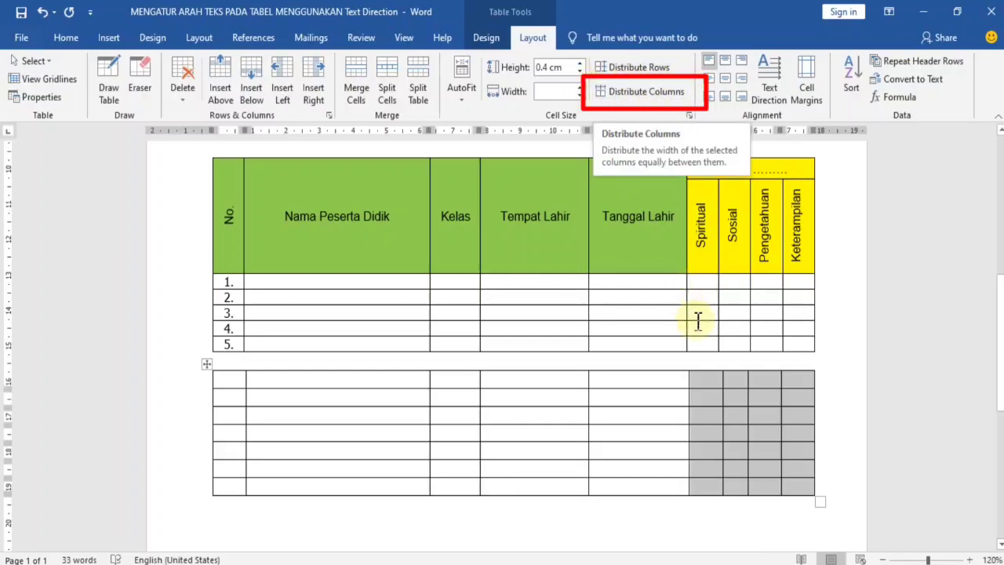
click(710, 388)
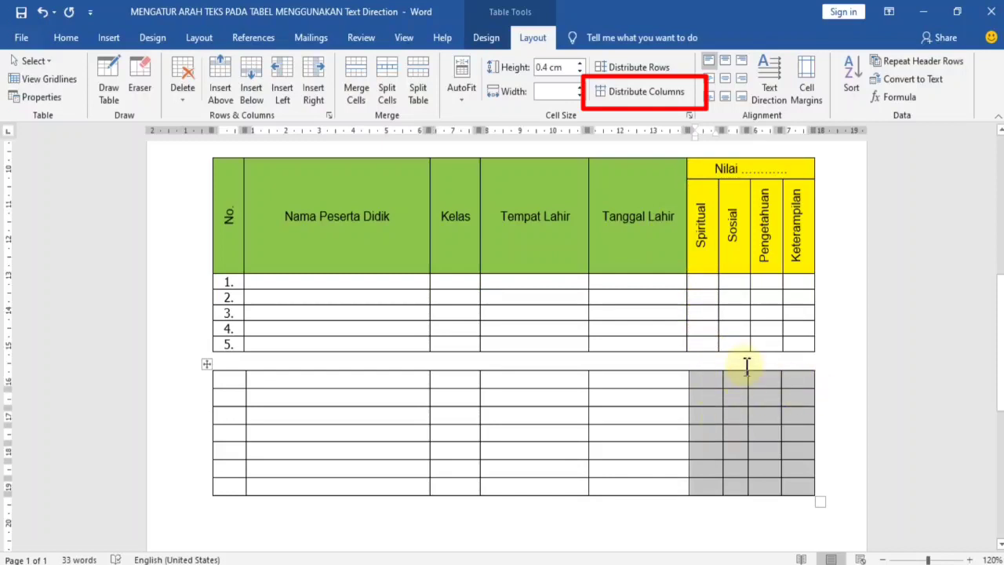
click(616, 94)
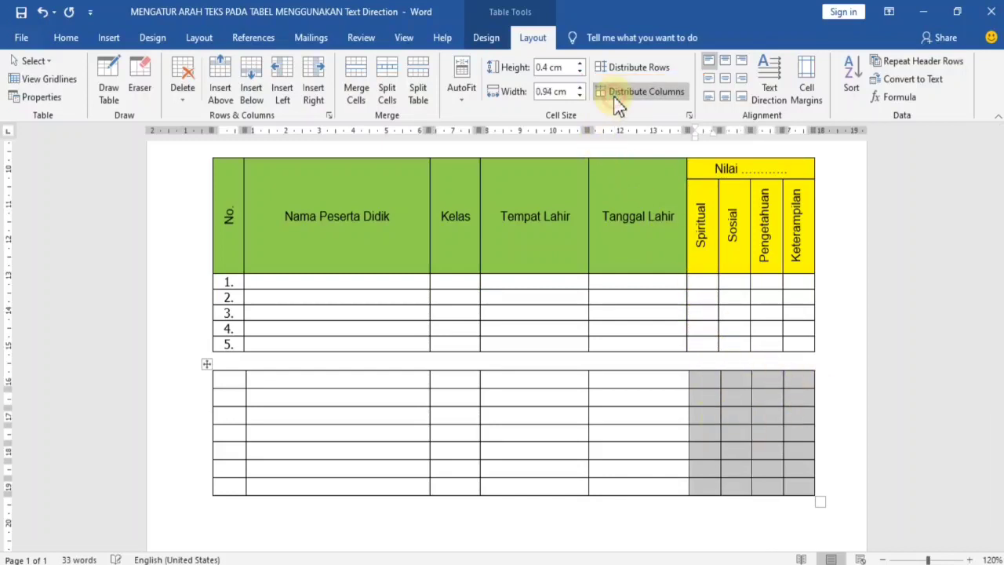
click(708, 384)
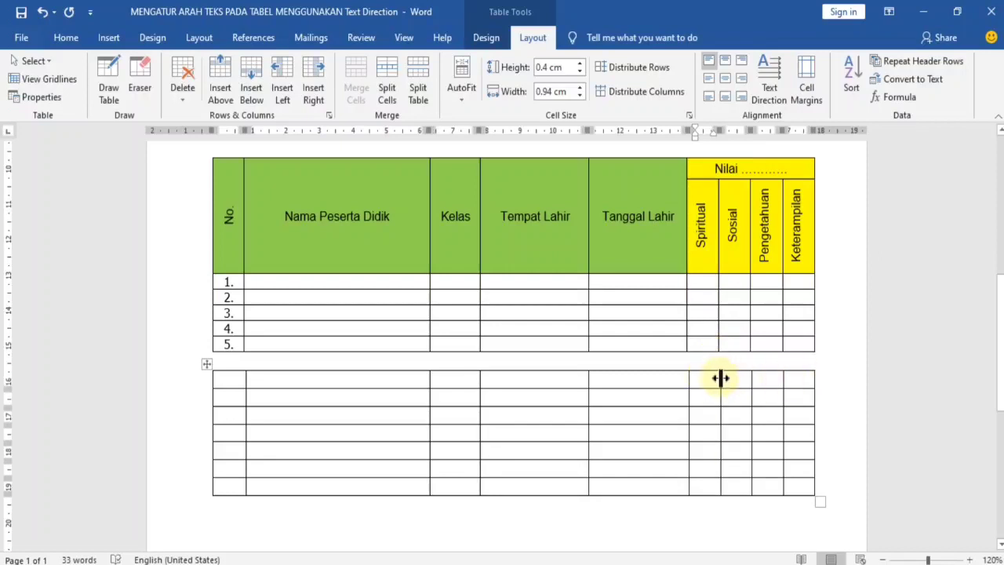
Merge the four first-row cells of the last four columns into one heading cell
drag(712, 379, 785, 385)
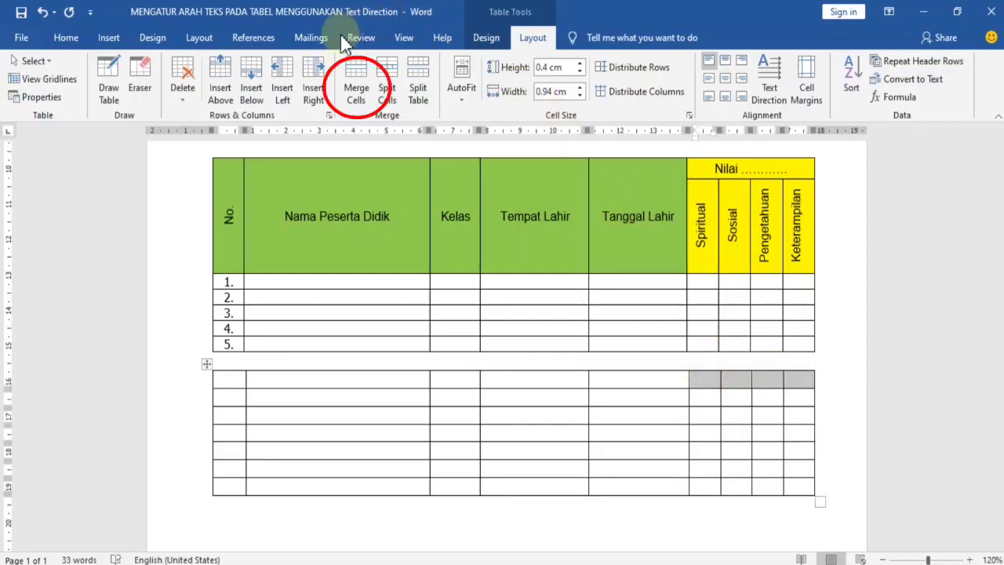
click(357, 75)
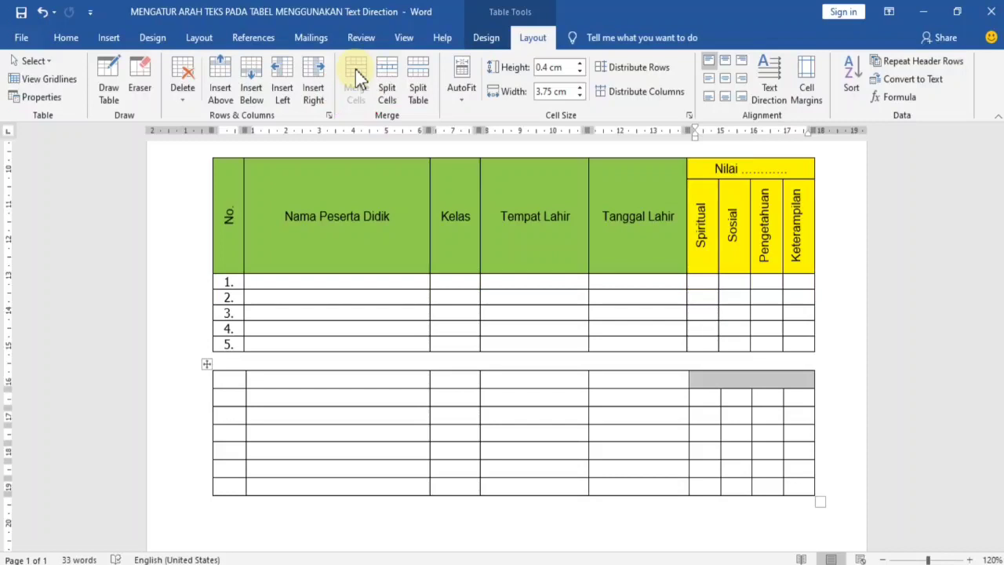
click(655, 246)
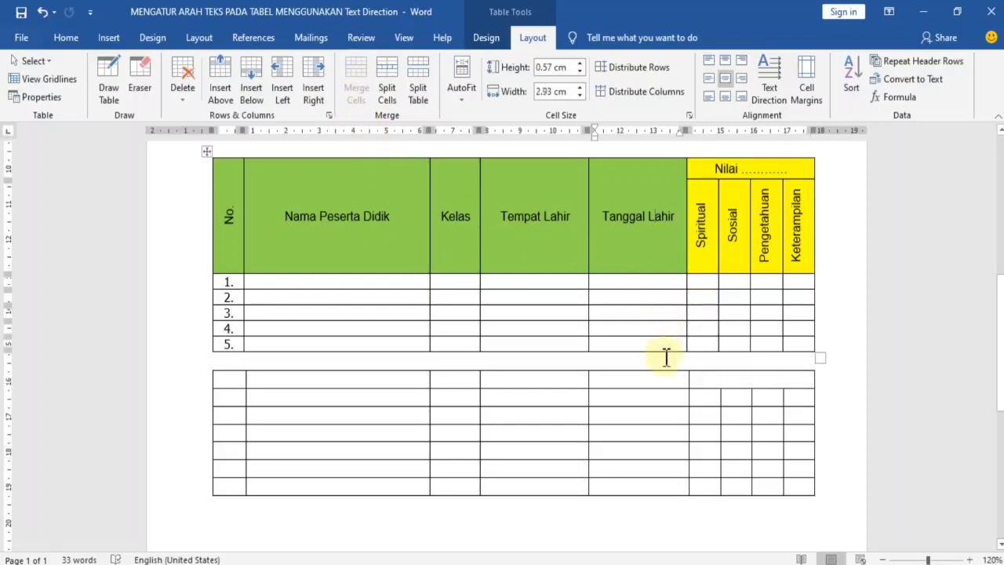
Merge the first two cells vertically in both the fifth and the fourth column of the new table
click(667, 396)
drag(646, 384, 648, 395)
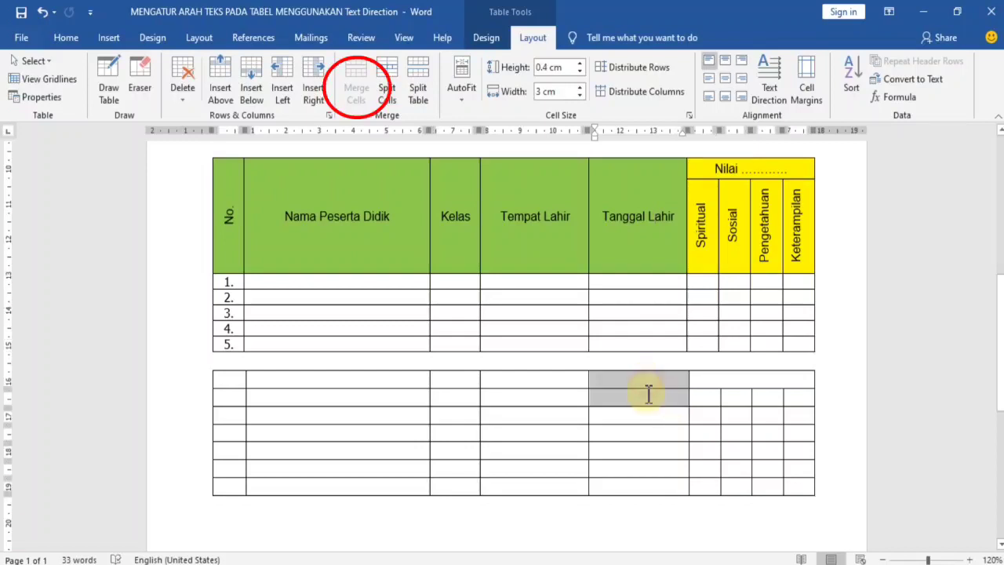
click(356, 88)
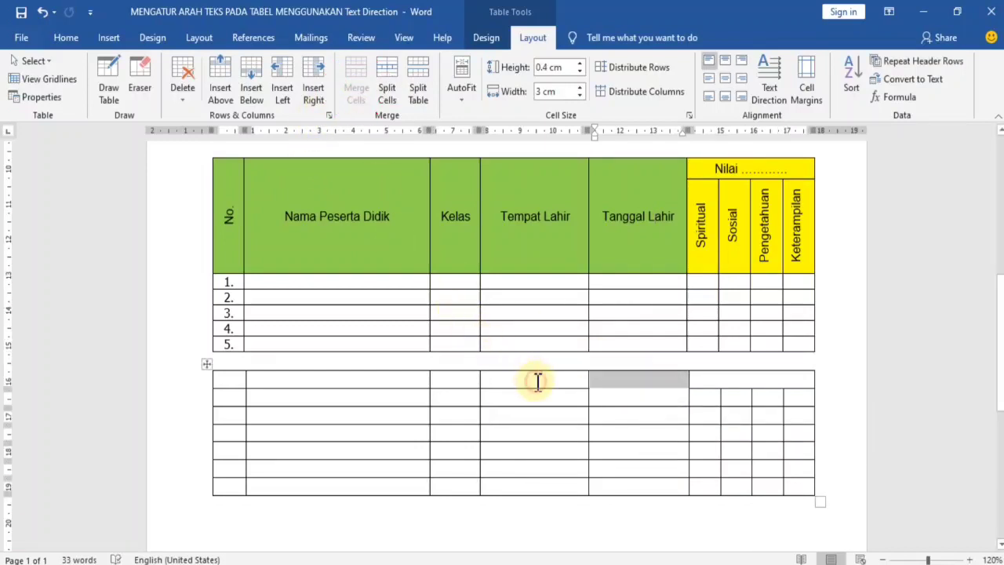
drag(538, 379, 536, 398)
click(356, 88)
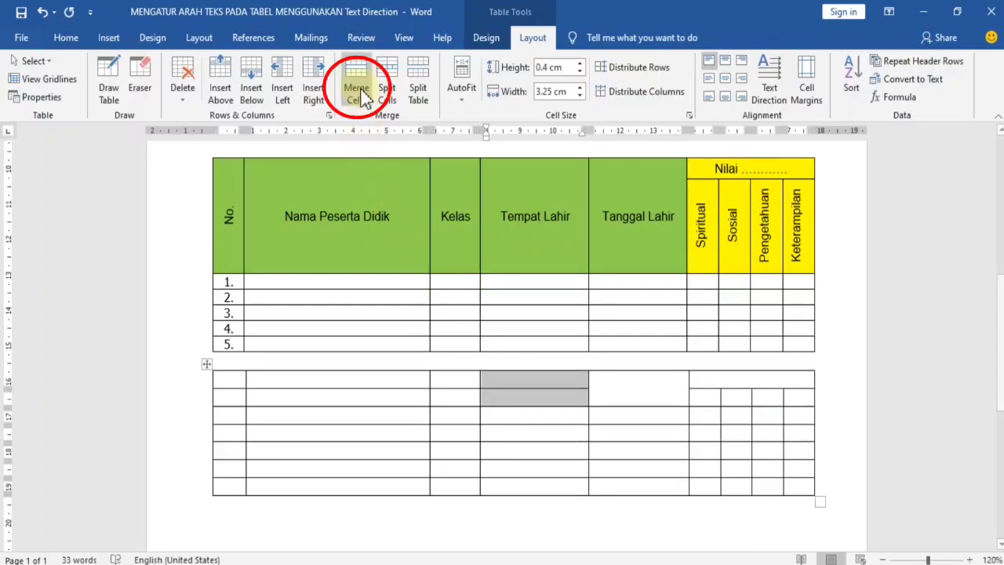
Merge the first two cells vertically in each of the third, second and first columns of the new table
drag(466, 383, 463, 399)
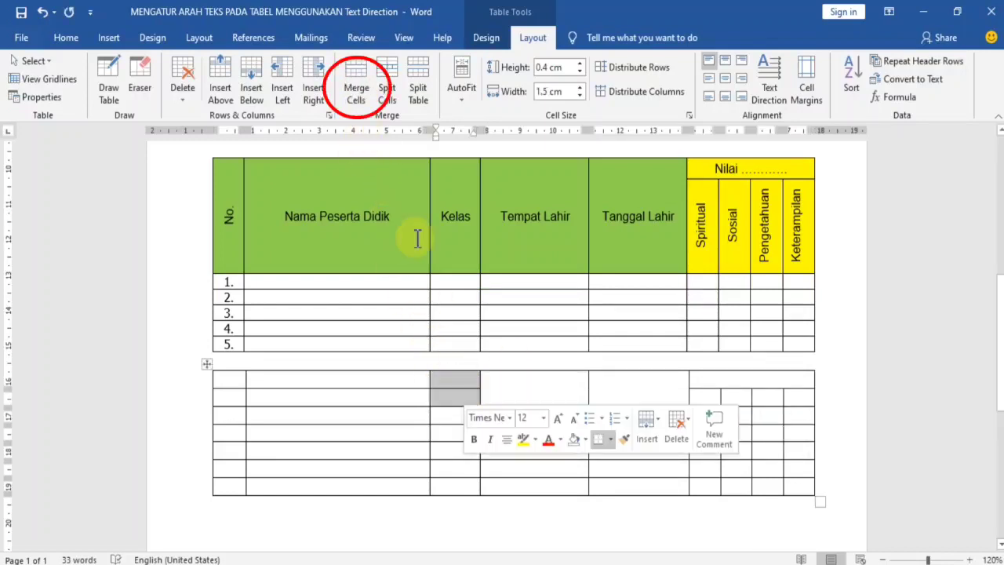
click(357, 78)
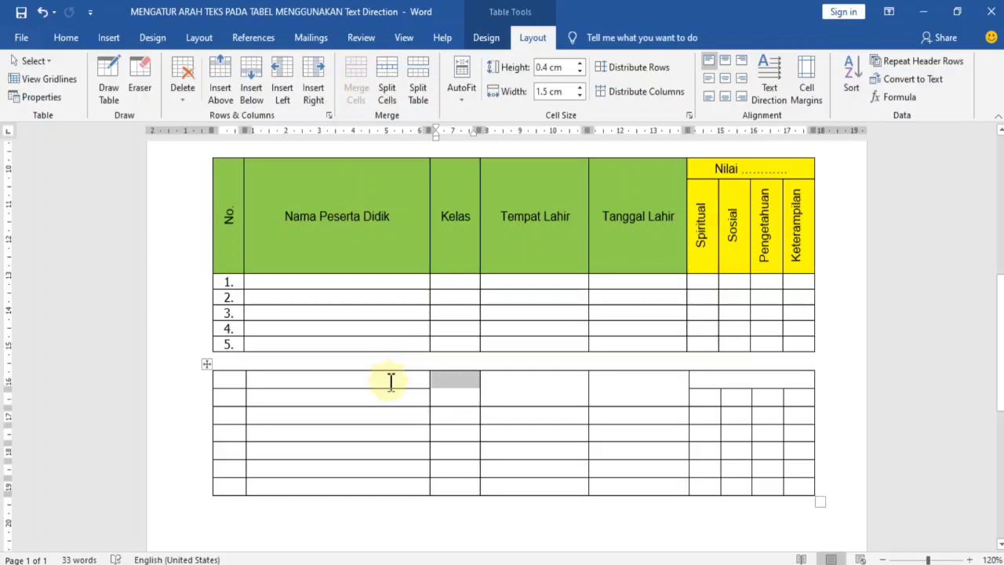
drag(390, 381, 390, 395)
click(358, 87)
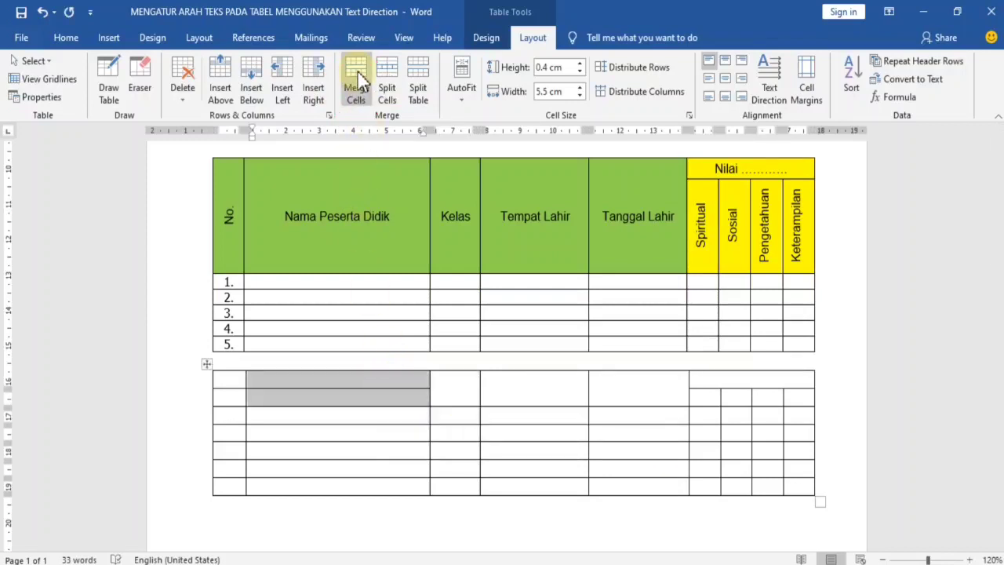
drag(233, 375, 225, 395)
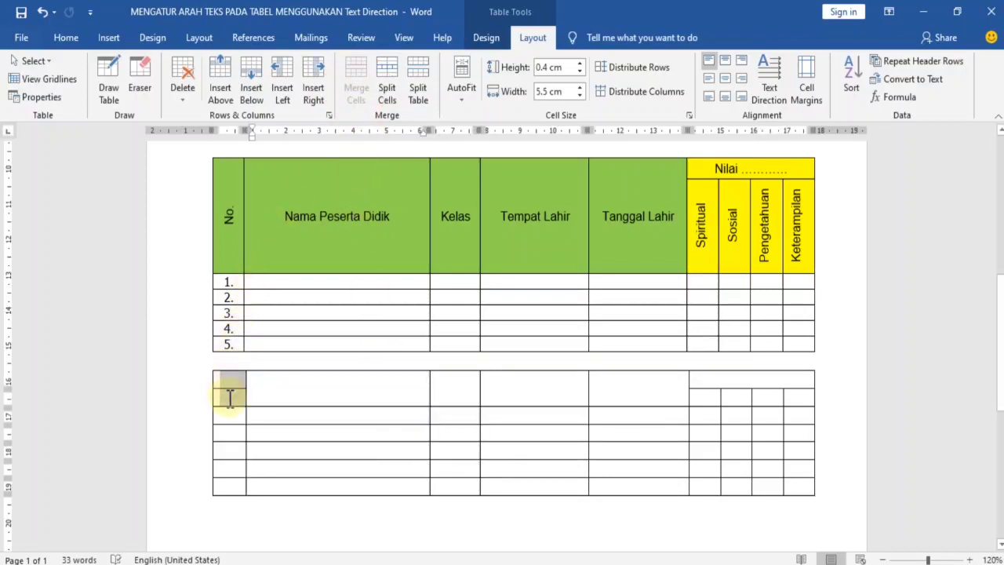
click(359, 78)
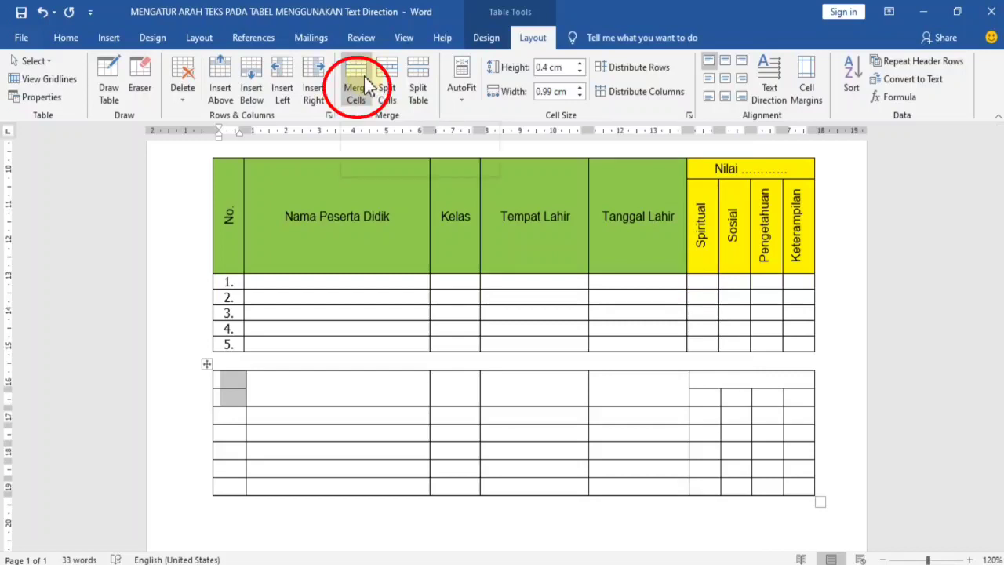
click(364, 76)
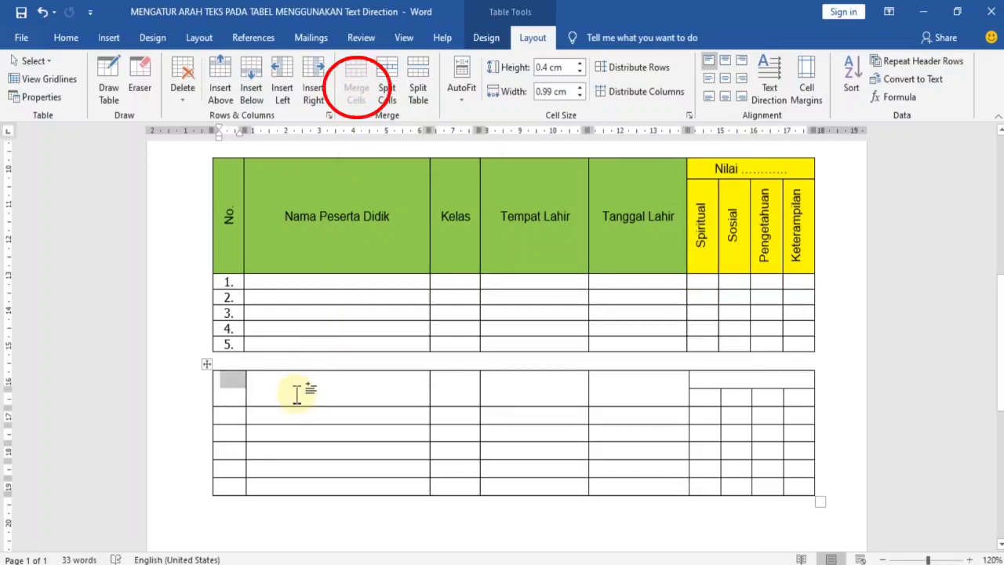
Enter the headings "No.", "Nama Peserta Didik" and "Kelas" in the first three merged heading cells
click(248, 385)
click(235, 385)
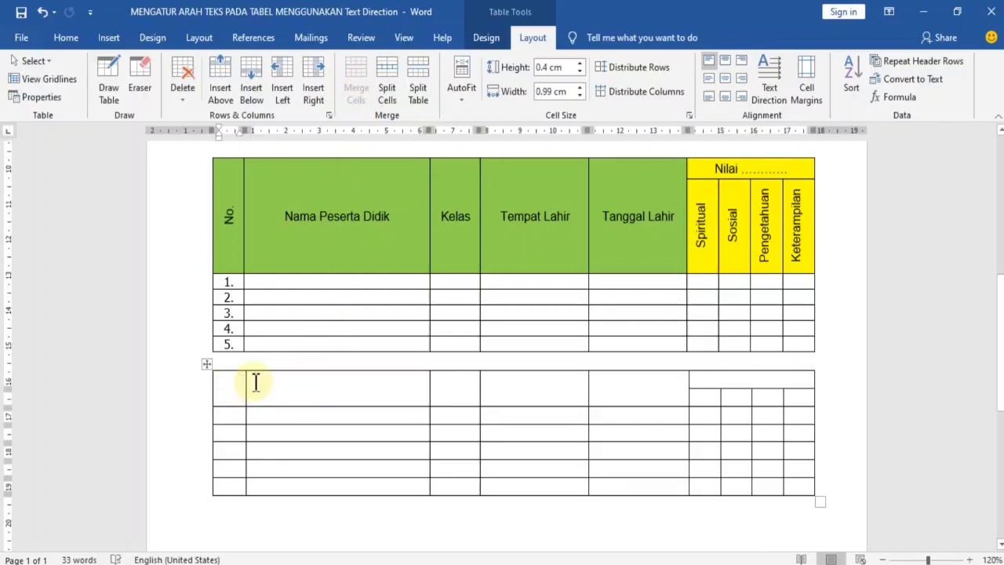
text(No)
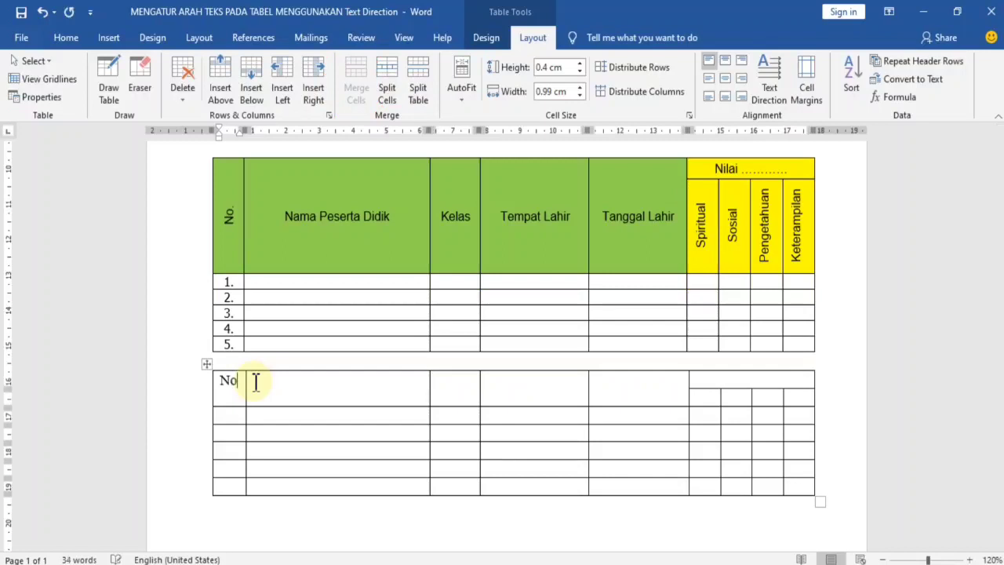
text(.)
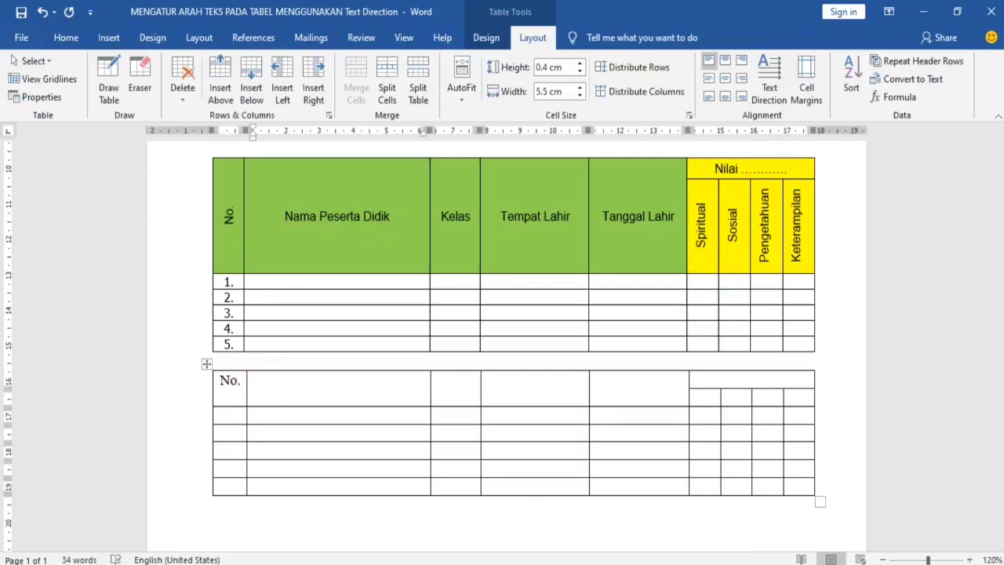
text(Nama Peserta Didik)
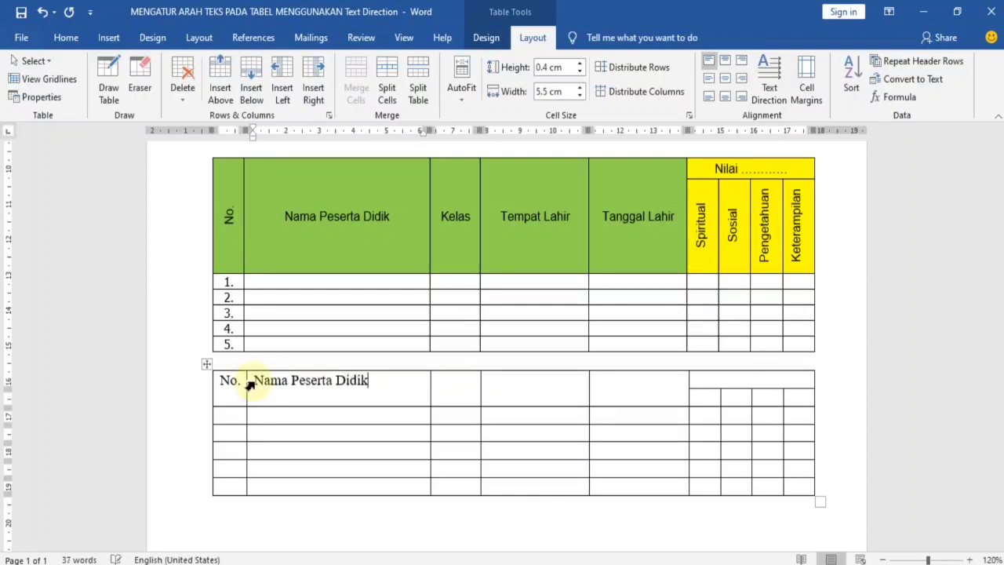
key(Tab)
text(Ke)
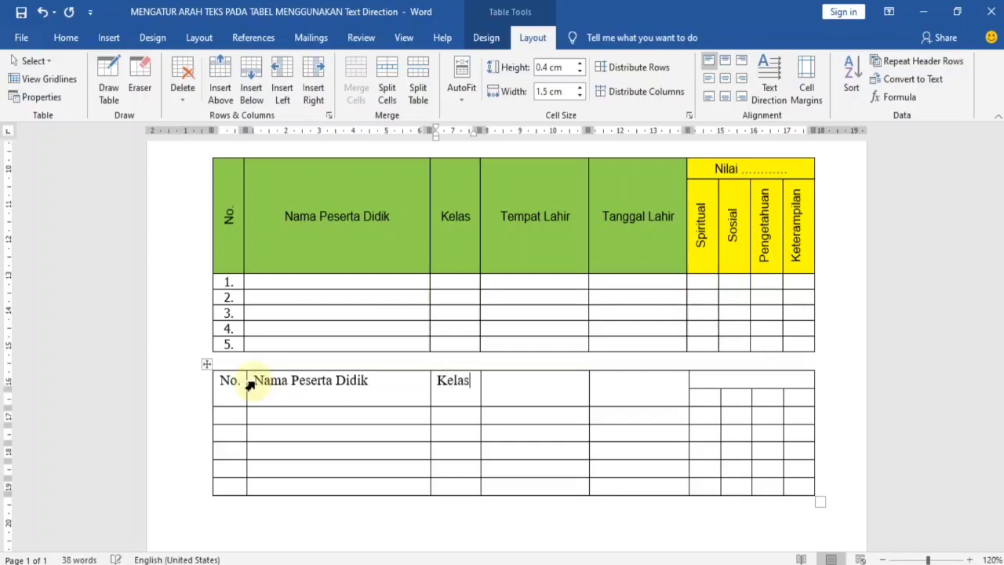
Enter the headings "Tempat Lahir" and "Tanggal Lahir" in the fourth and fifth heading cells
key(Tab)
text(Temp)
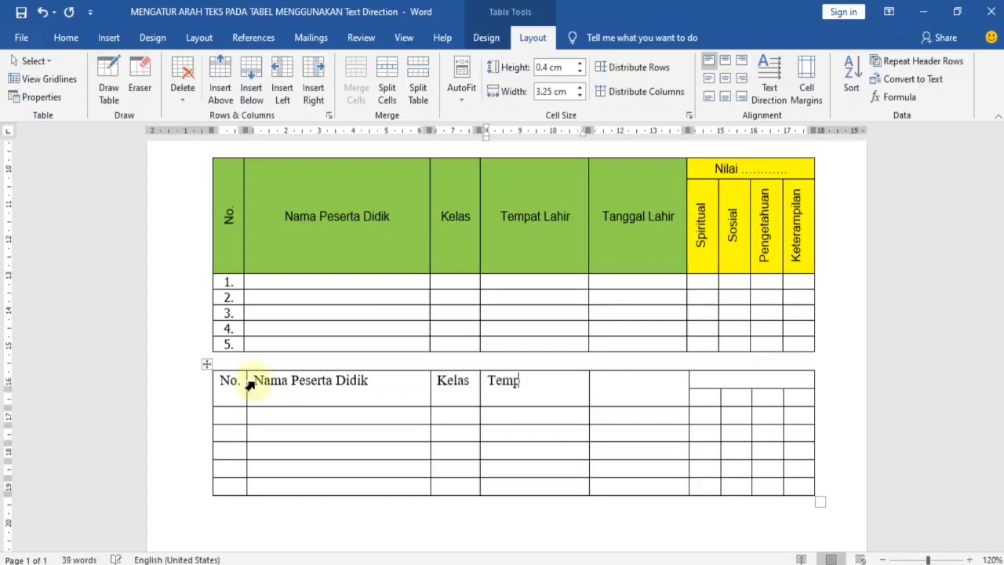
text(at Lahior)
key(Tab)
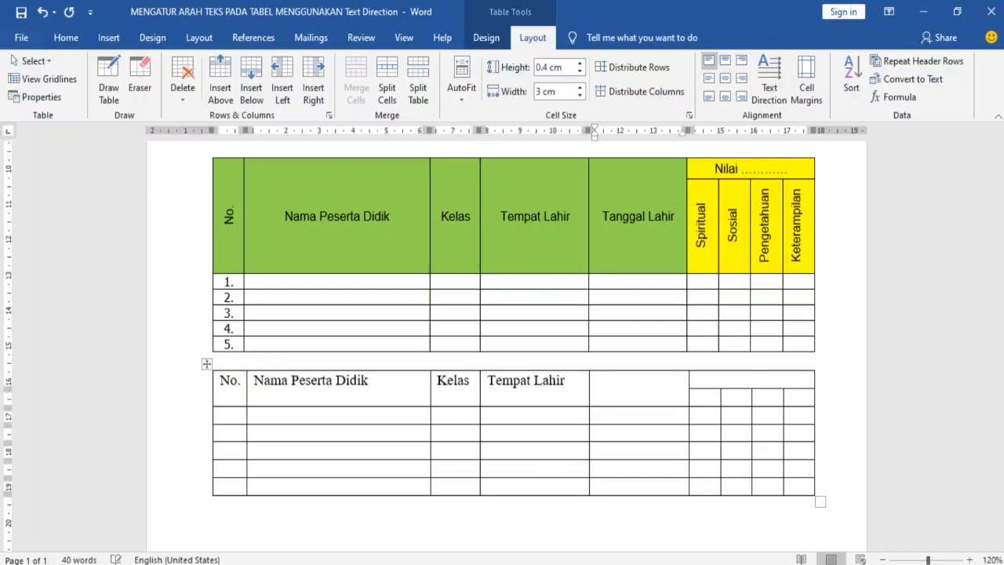
text(Tanggal Lahir)
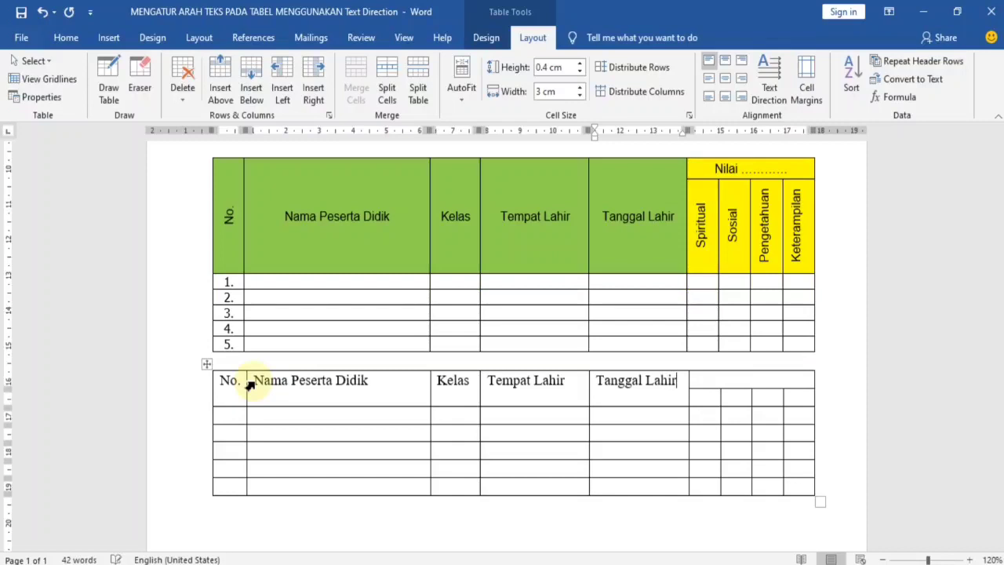
Enter the heading "Nilai TIK" in the merged cell above the four narrow columns of the new table
key(Tab)
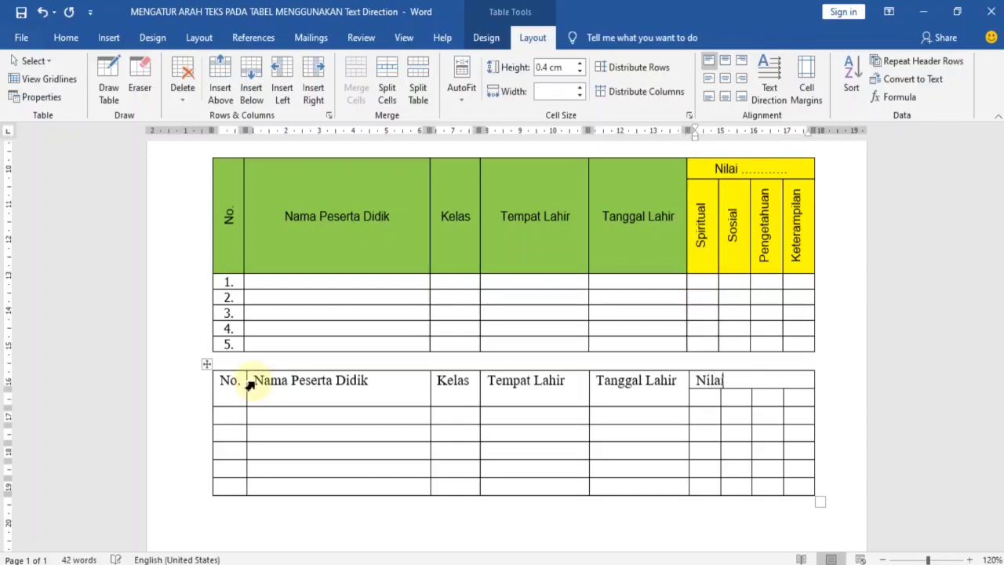
text(Nilai ................)
key(ctrl+shift+Left)
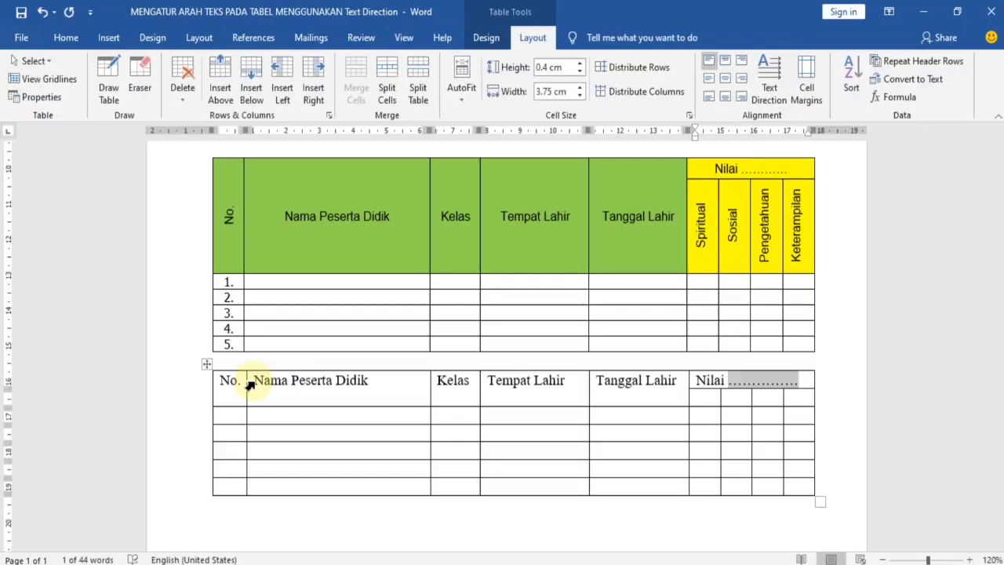
text(TIK)
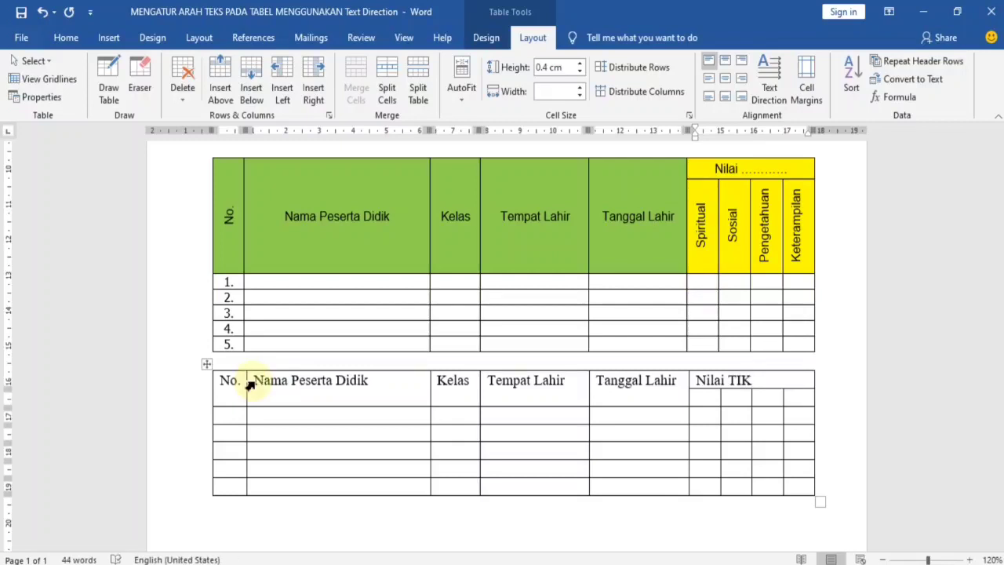
key(Down)
key(Left)
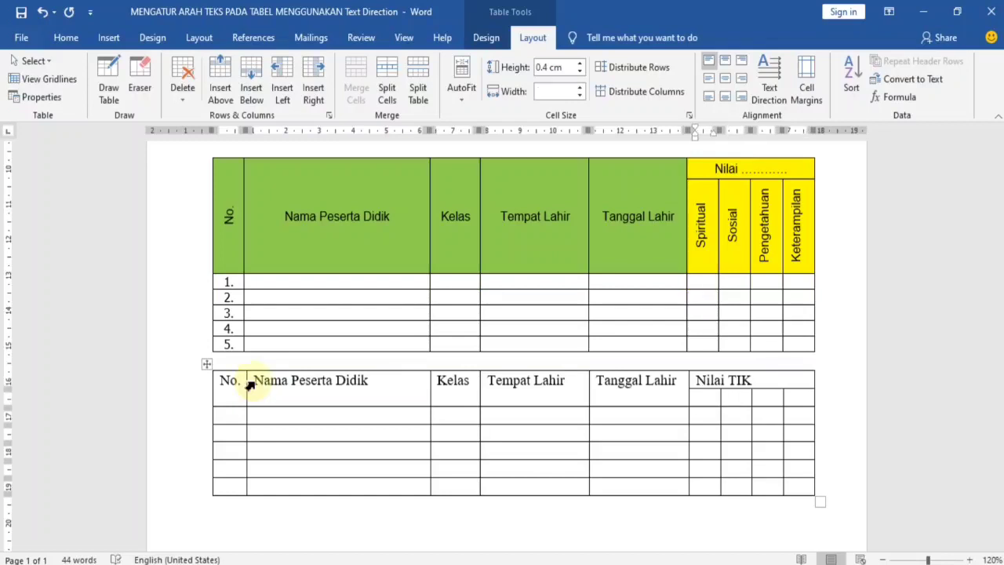
text(Spir)
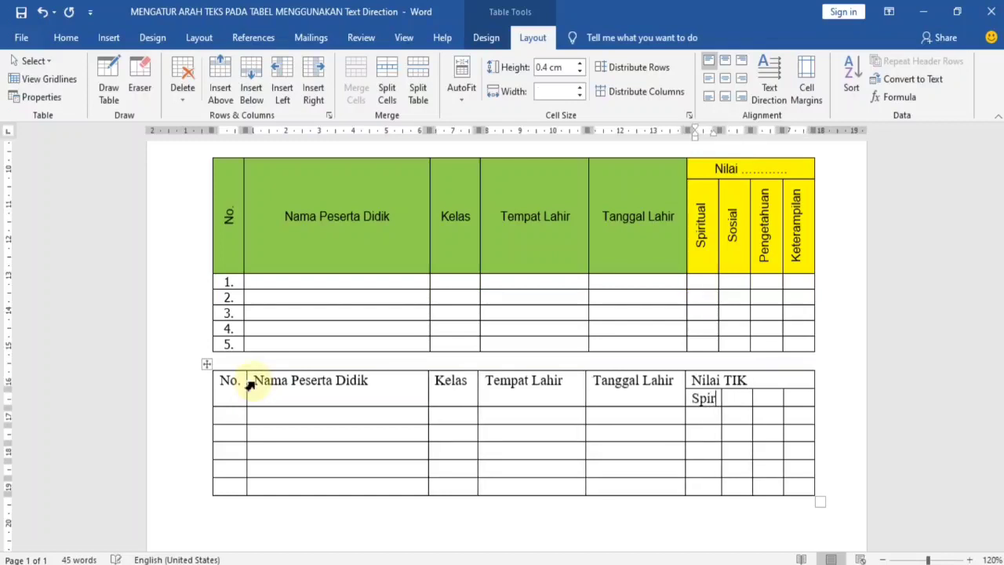
text(i)
text(tual)
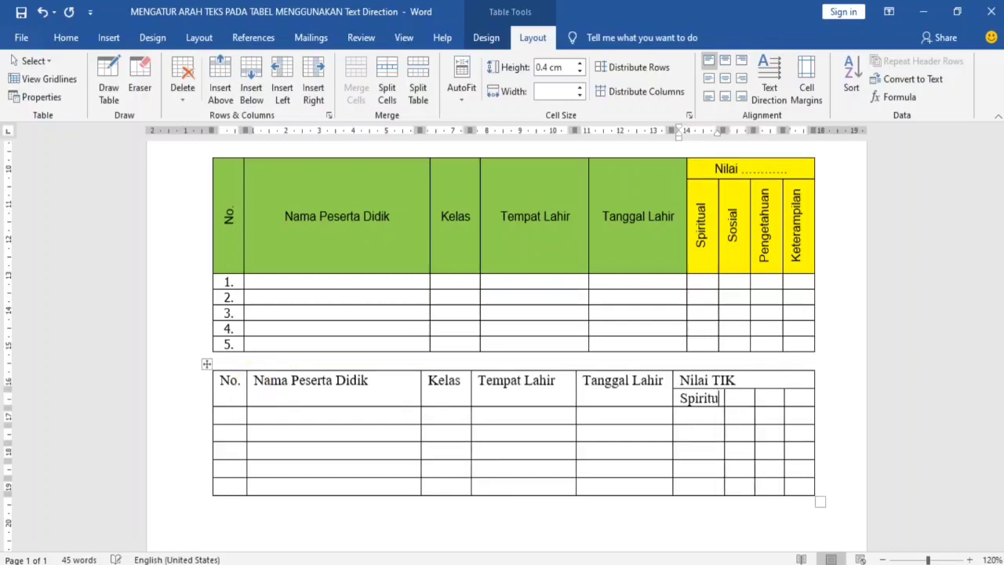
key(BackSpace)
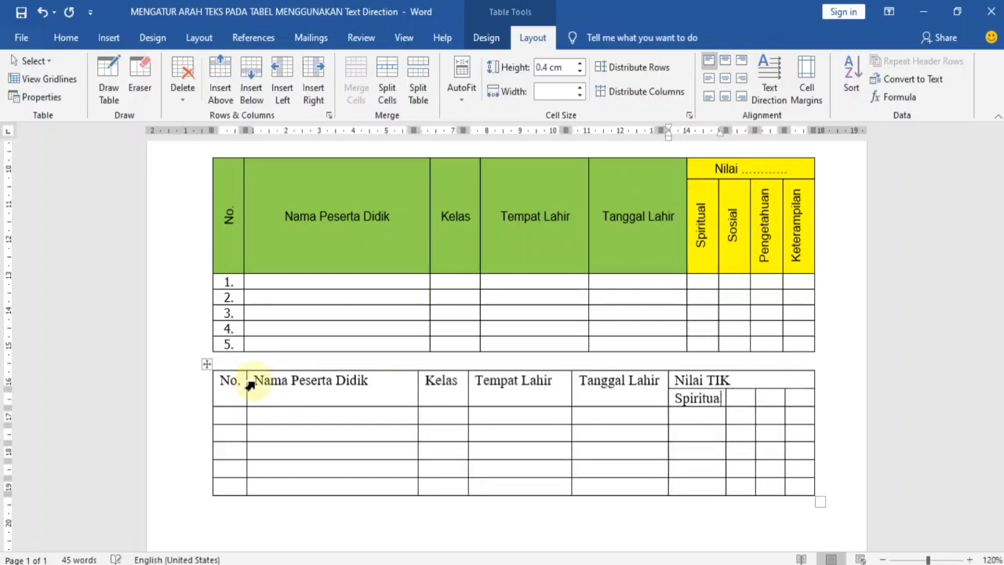
text(l)
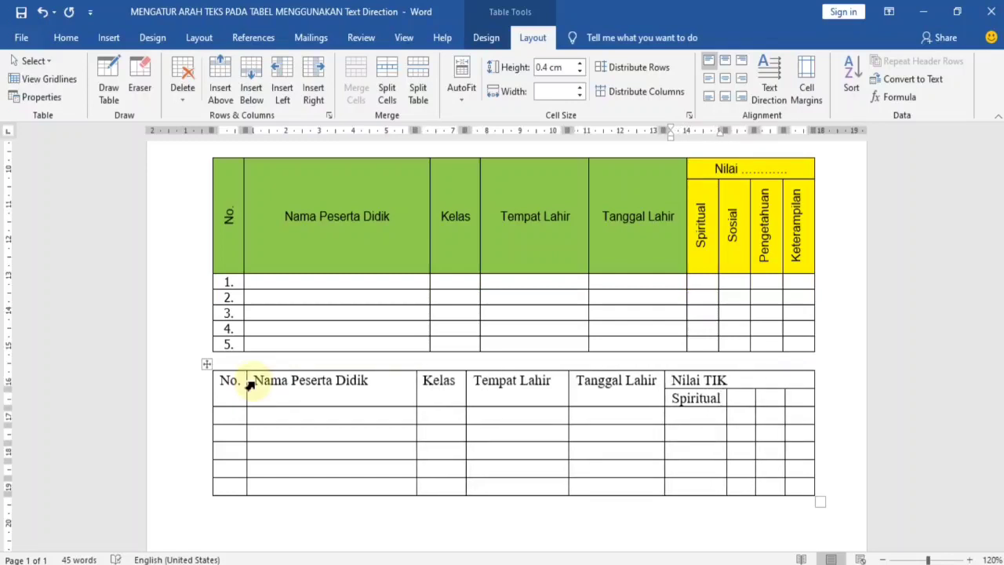
key(BackSpace)
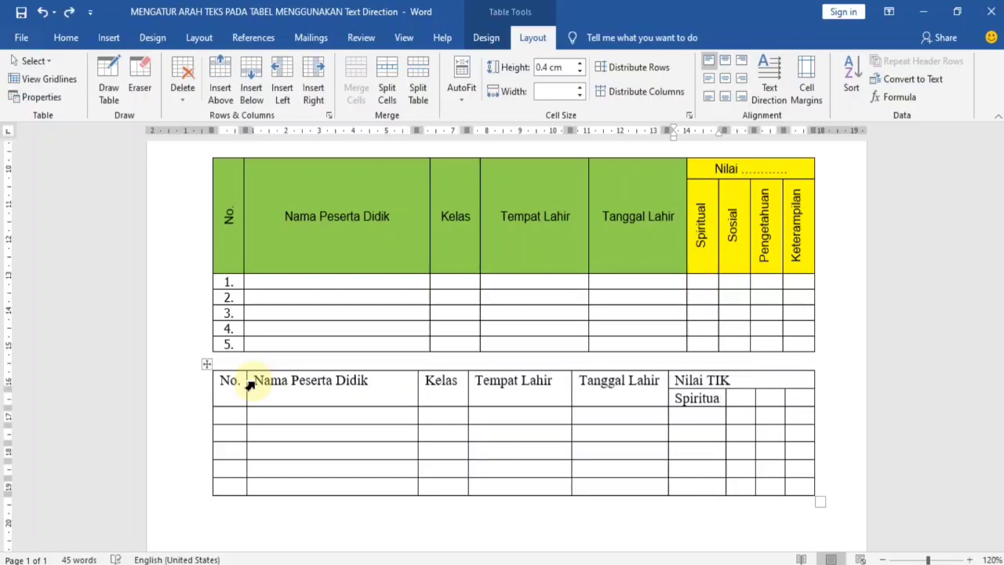
key(BackSpace)
key(BackSpace)
key(BackSpace)
key(BackSpace)
key(BackSpace)
key(BackSpace)
key(BackSpace)
key(BackSpace)
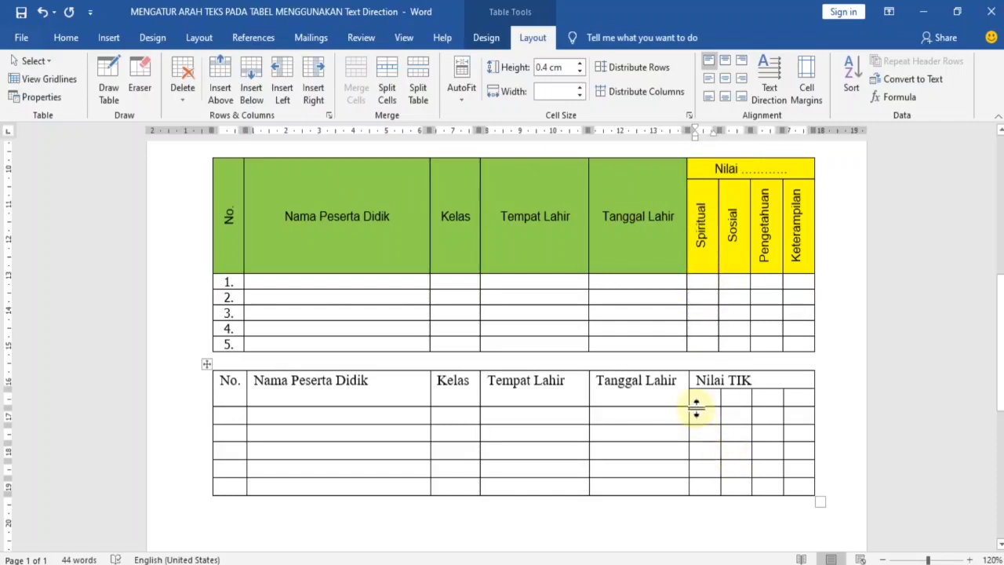
Increase the second heading row's height to about 2.81 cm and enter "S" in the first cell under Nilai TIK
drag(696, 406, 698, 484)
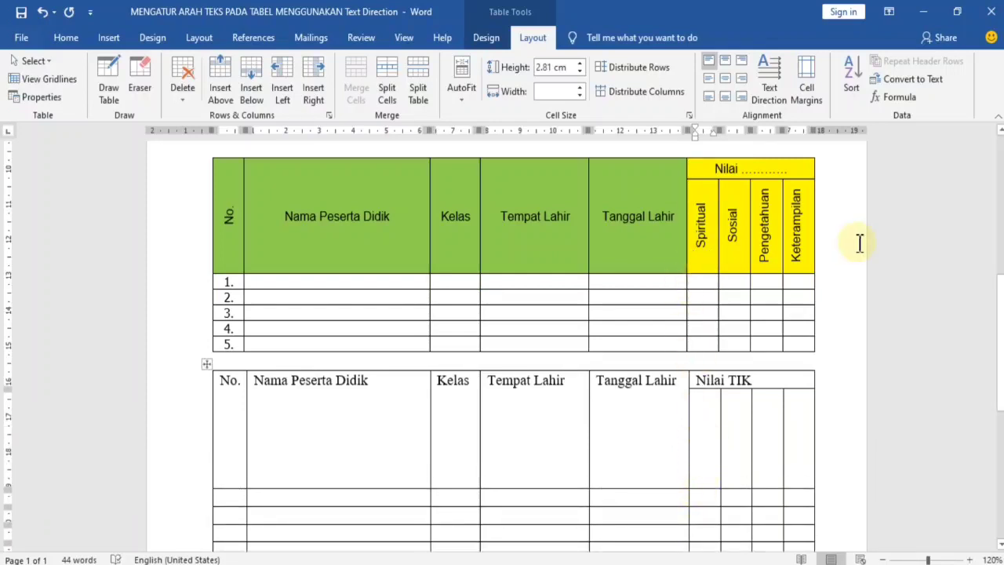
click(700, 424)
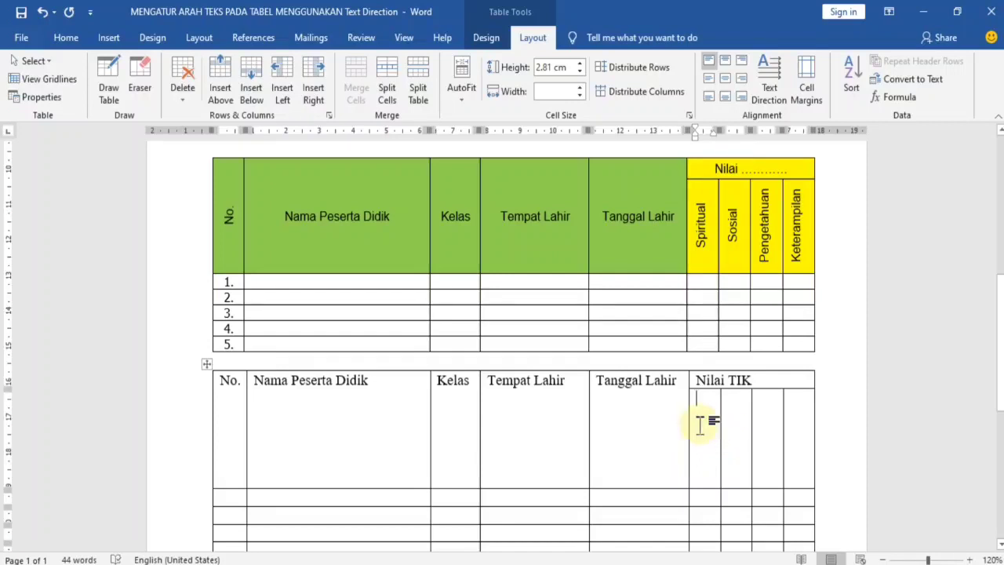
drag(700, 424, 789, 424)
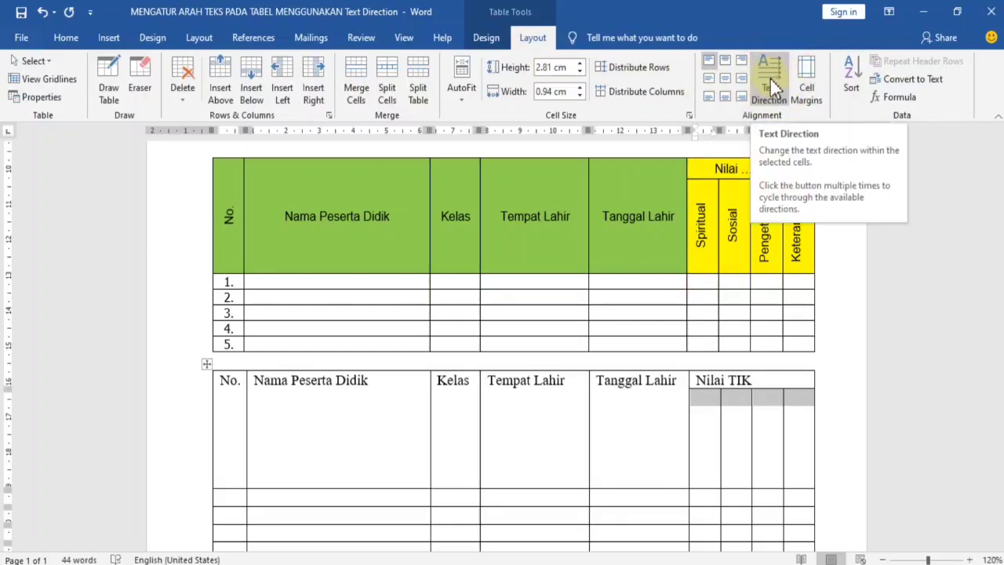
click(715, 424)
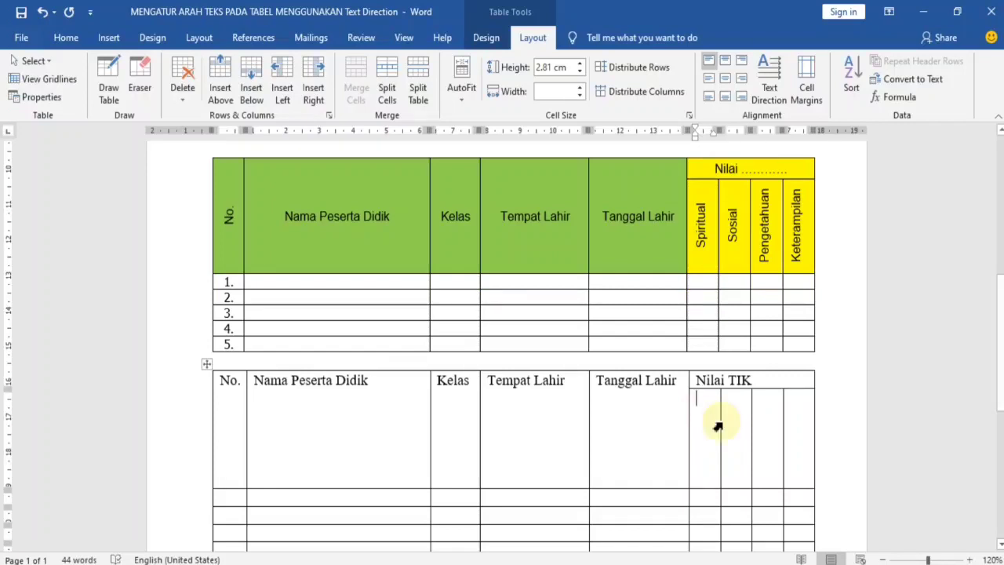
text(S)
Rotate the text direction of the four cells under Nilai TIK so the text reads from bottom to top
drag(708, 400, 795, 402)
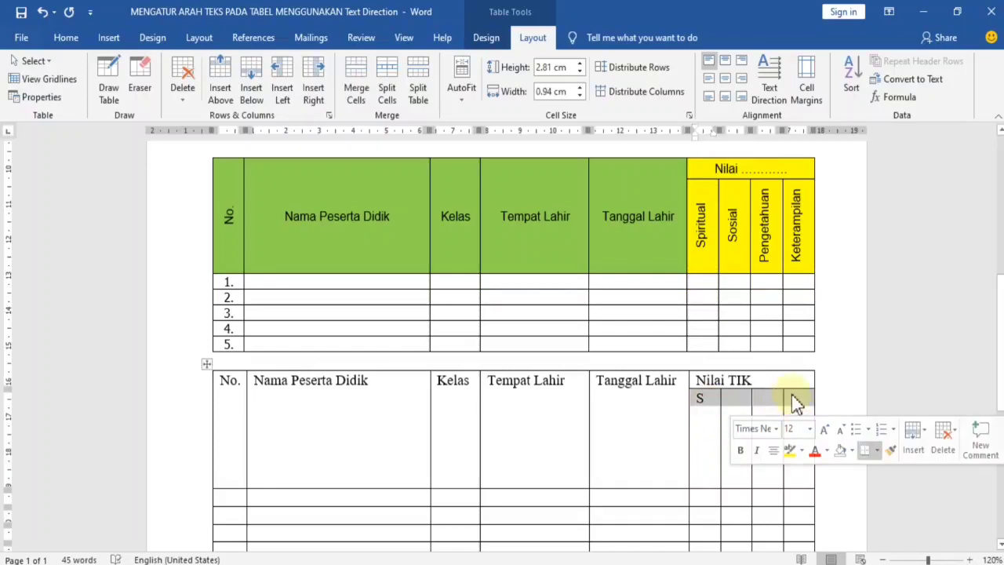
click(700, 222)
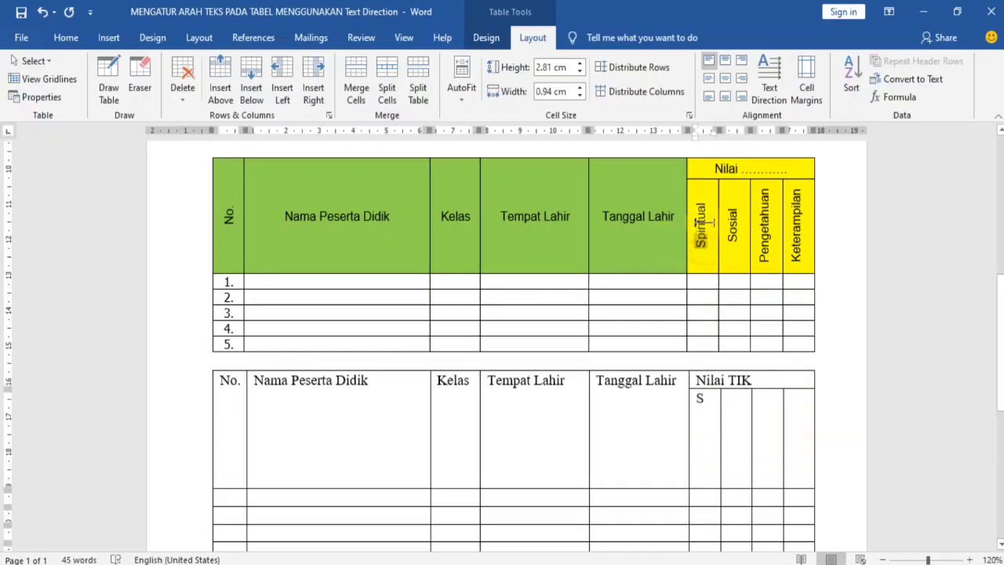
drag(700, 222, 702, 200)
click(700, 414)
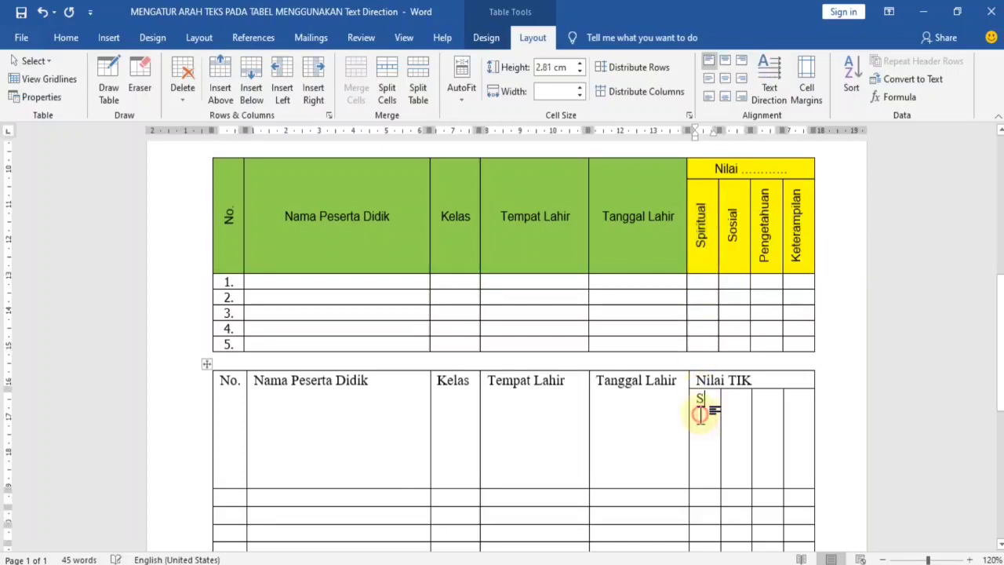
drag(701, 414, 800, 414)
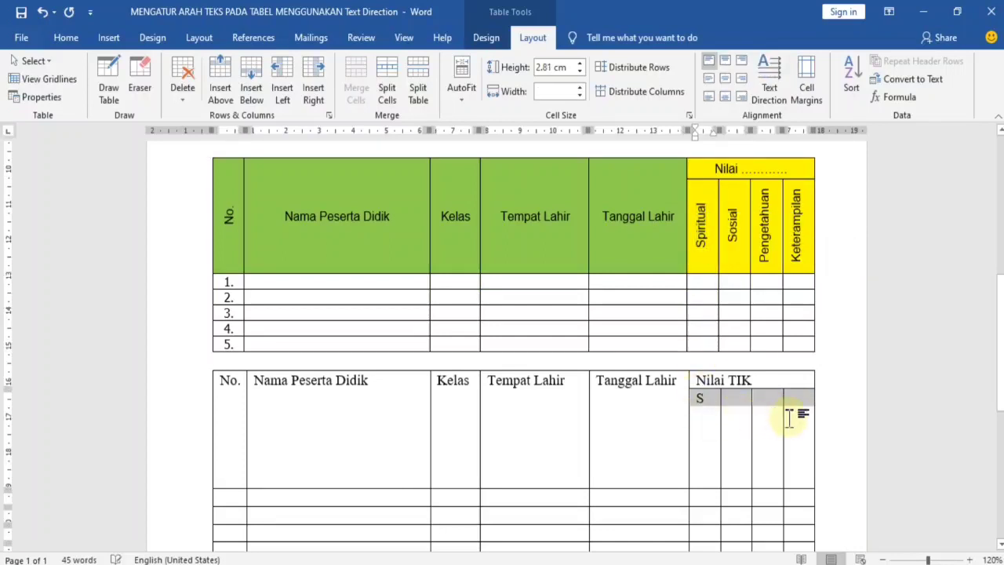
click(765, 91)
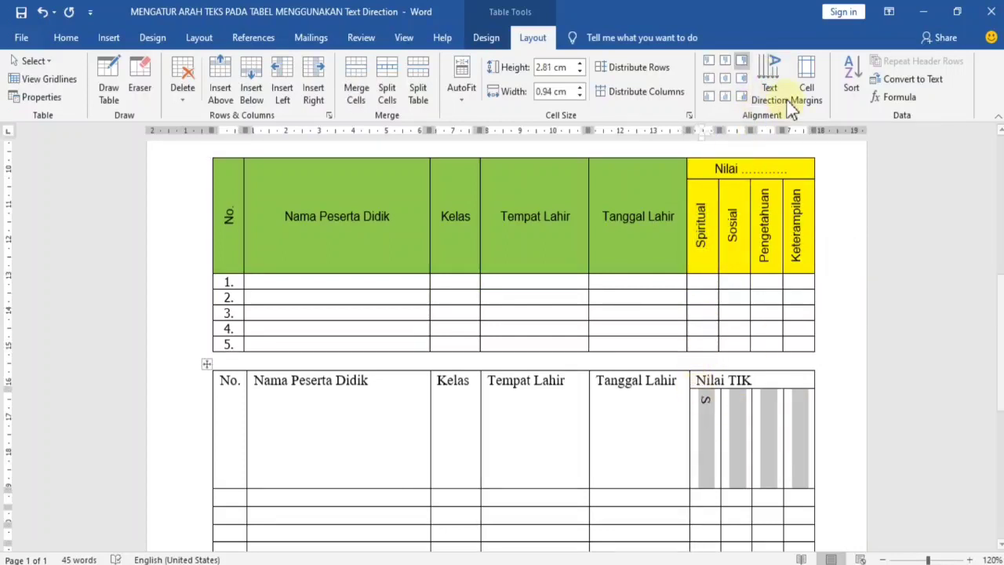
click(771, 88)
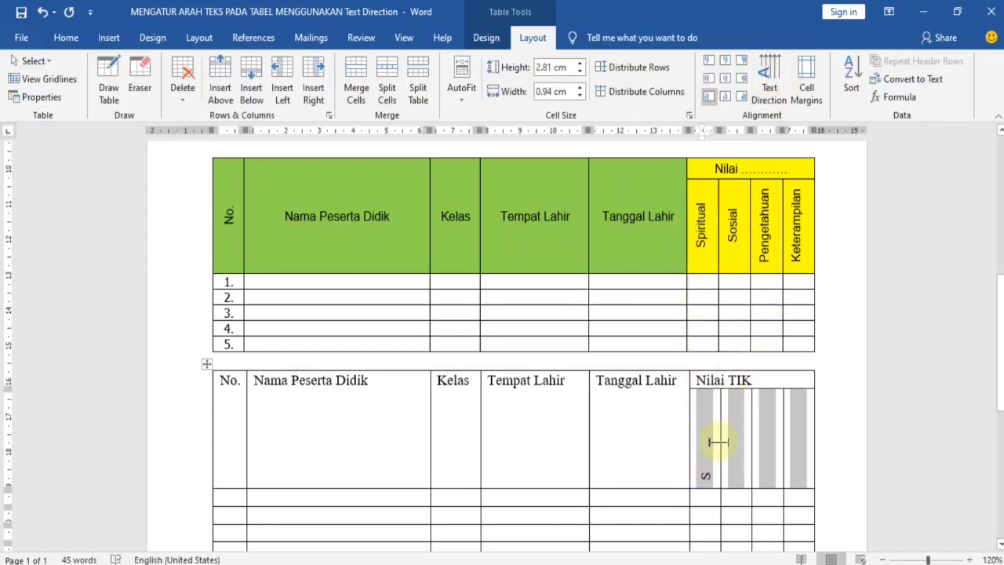
Complete the four vertical headings under Nilai TIK as "Spiritual", "Sosial", "Pengetahuan" and "Keterampilan"
click(795, 471)
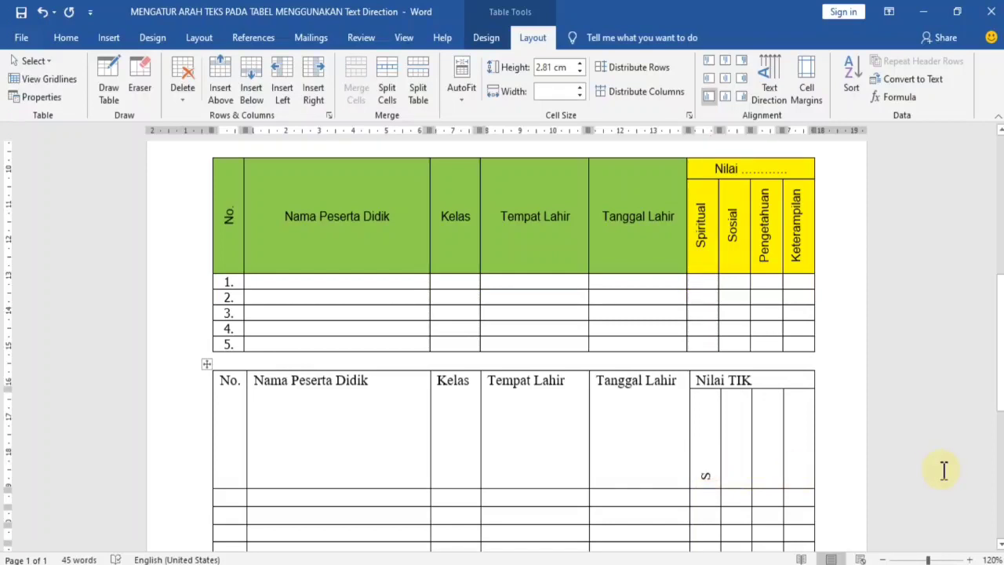
text(piritual)
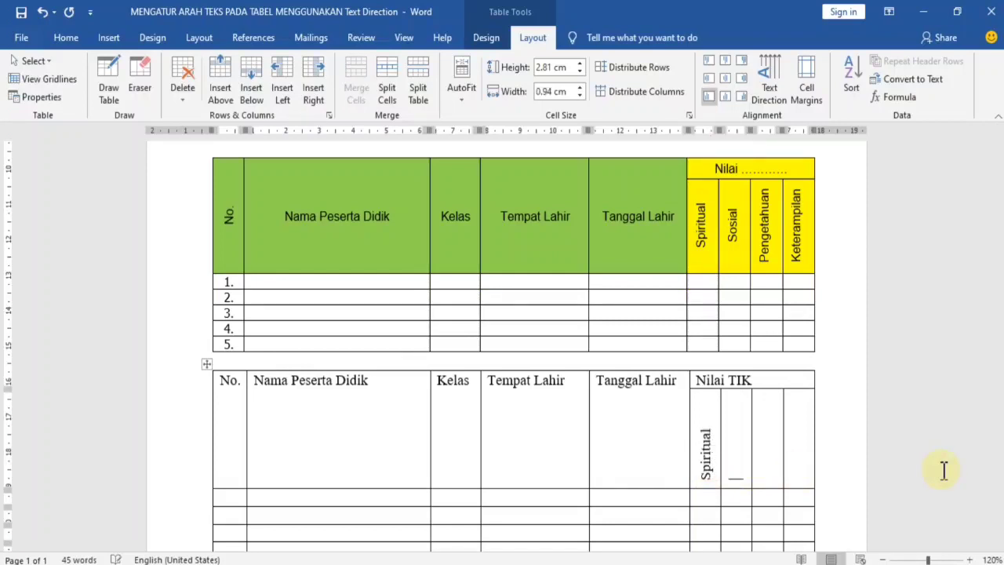
text(Sosial)
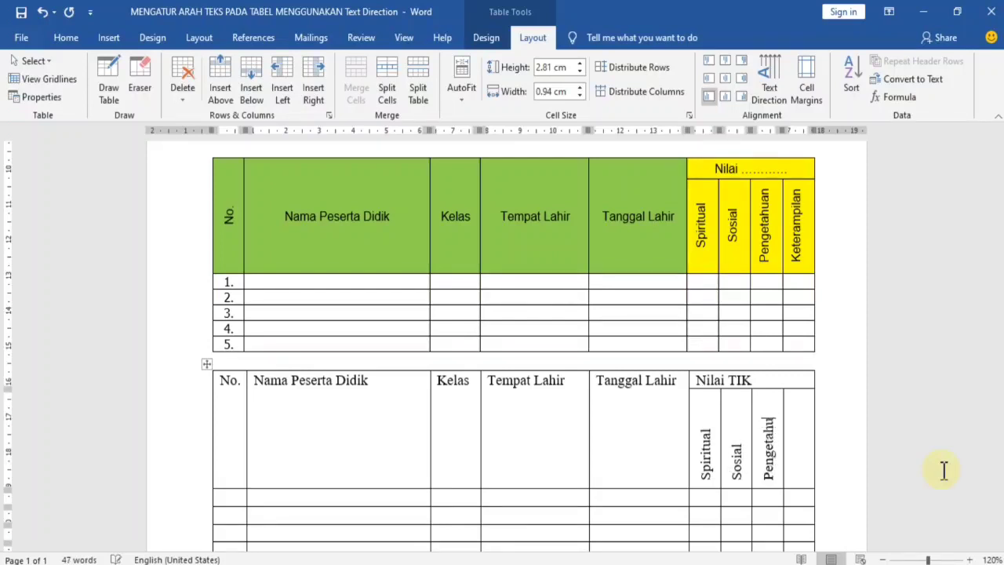
text(Keterampilan)
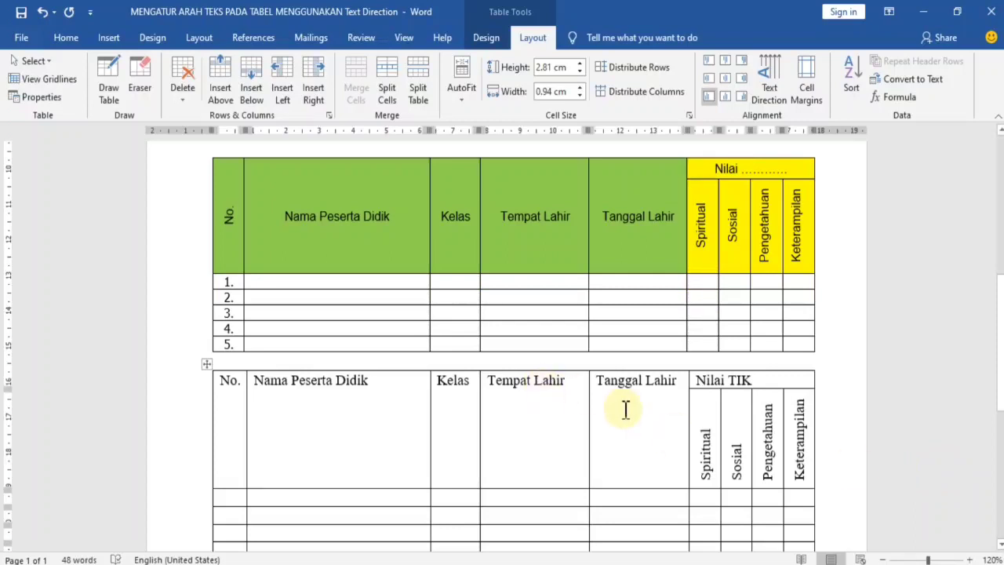
Rotate the text direction of the new table's "No." heading cell so it reads from bottom to top
click(340, 198)
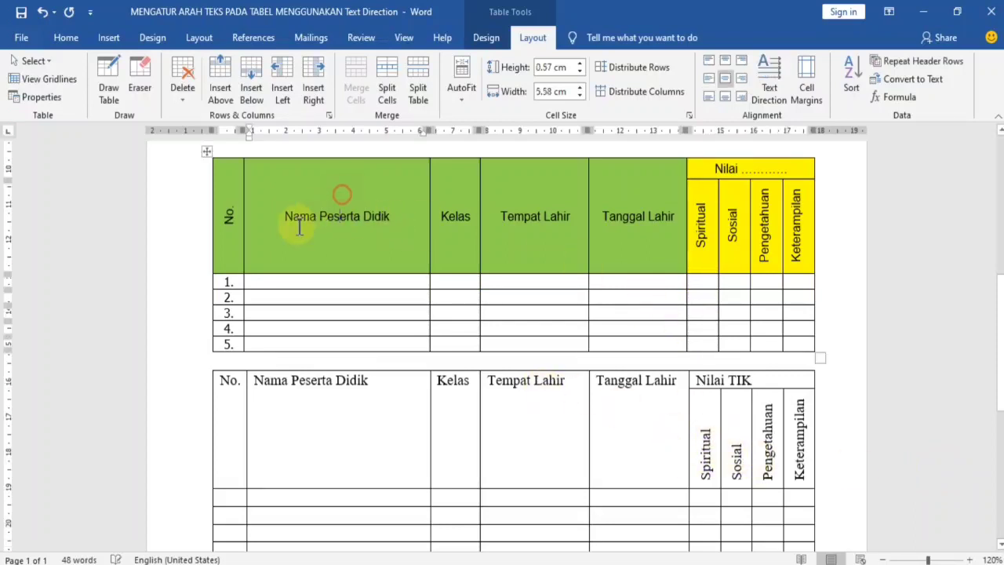
click(258, 386)
click(225, 385)
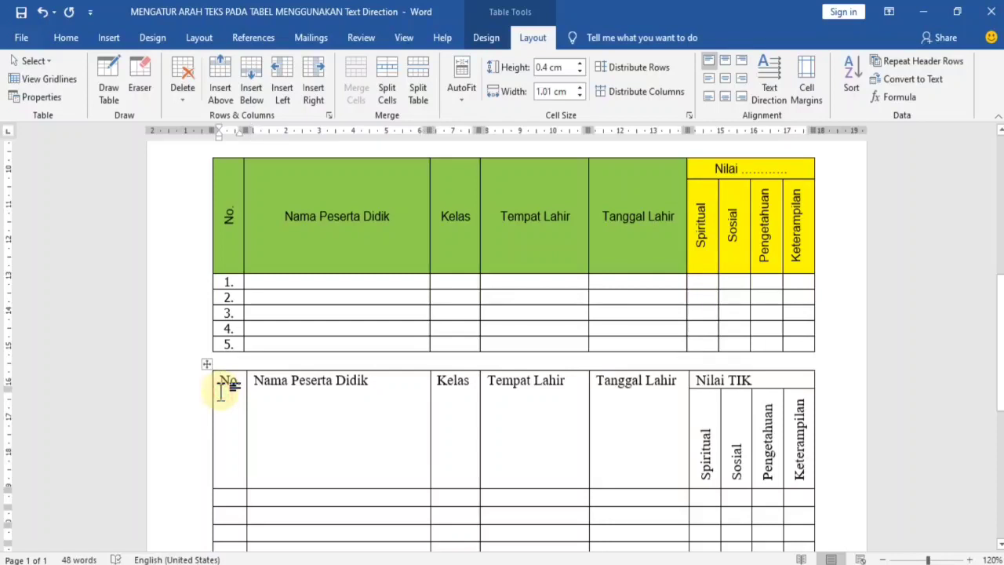
double_click(223, 384)
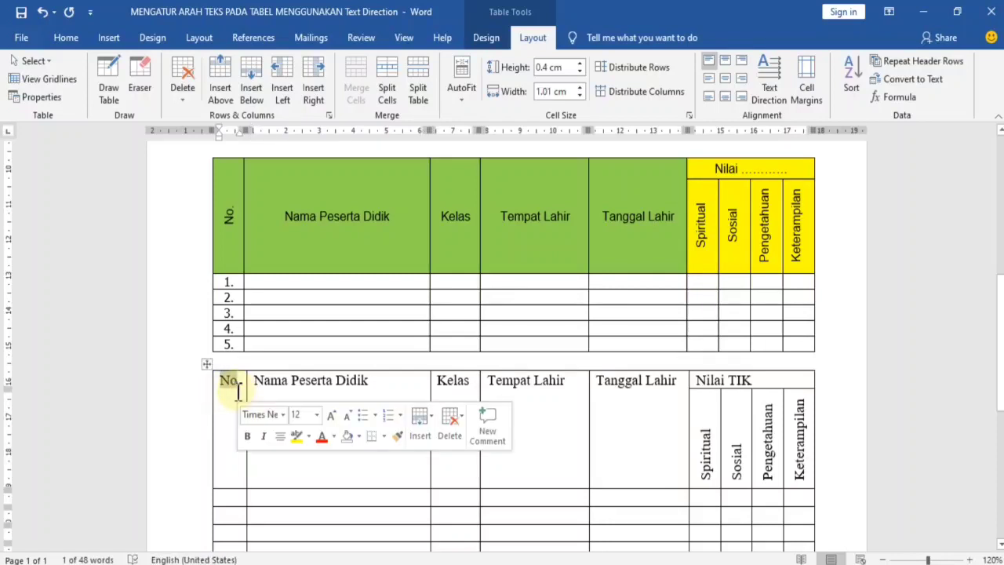
click(234, 383)
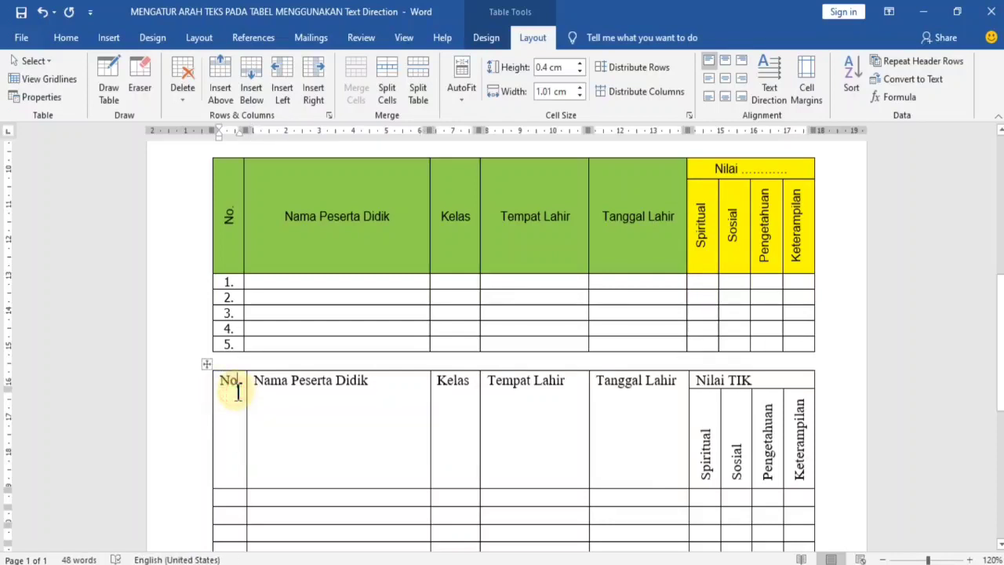
click(770, 78)
click(773, 82)
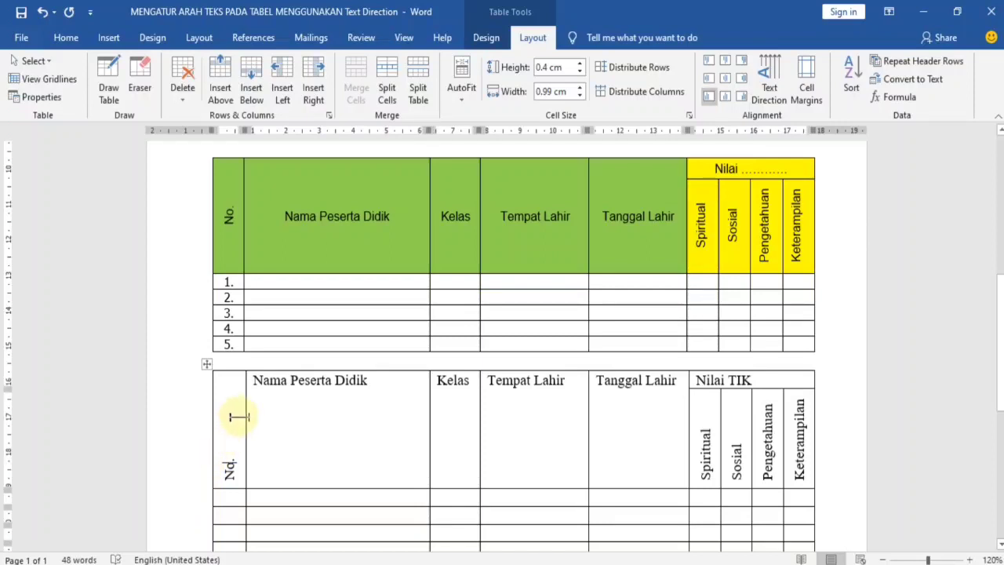
Apply centre paragraph alignment to all the heading cells of the new table, including the vertical ones
click(231, 220)
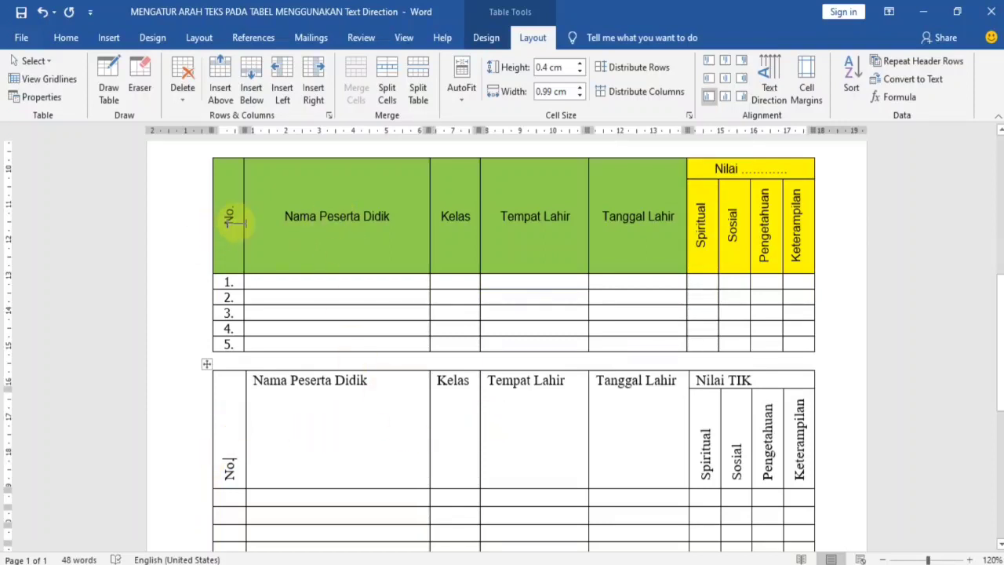
drag(311, 224, 607, 244)
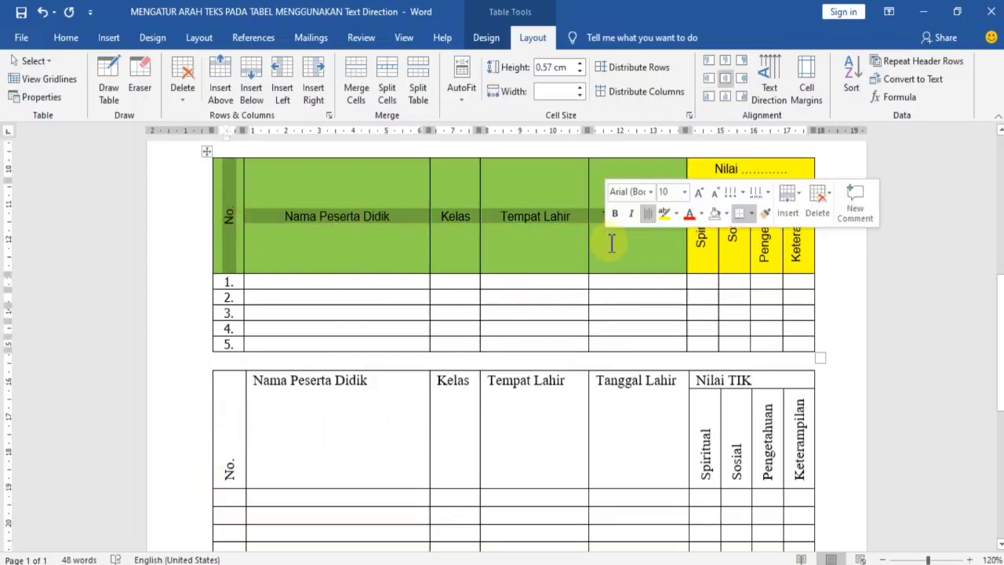
click(711, 265)
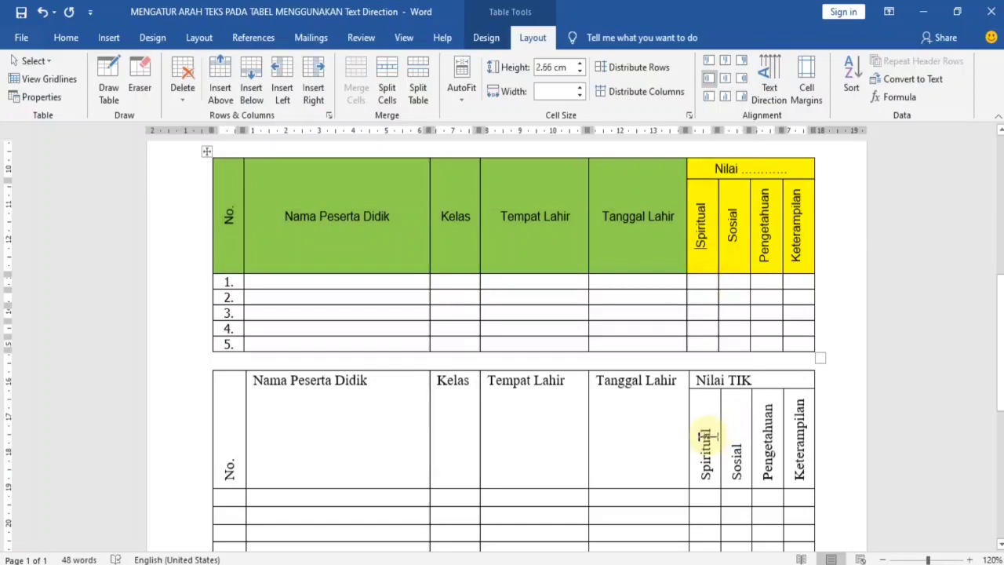
click(241, 407)
drag(240, 407, 800, 436)
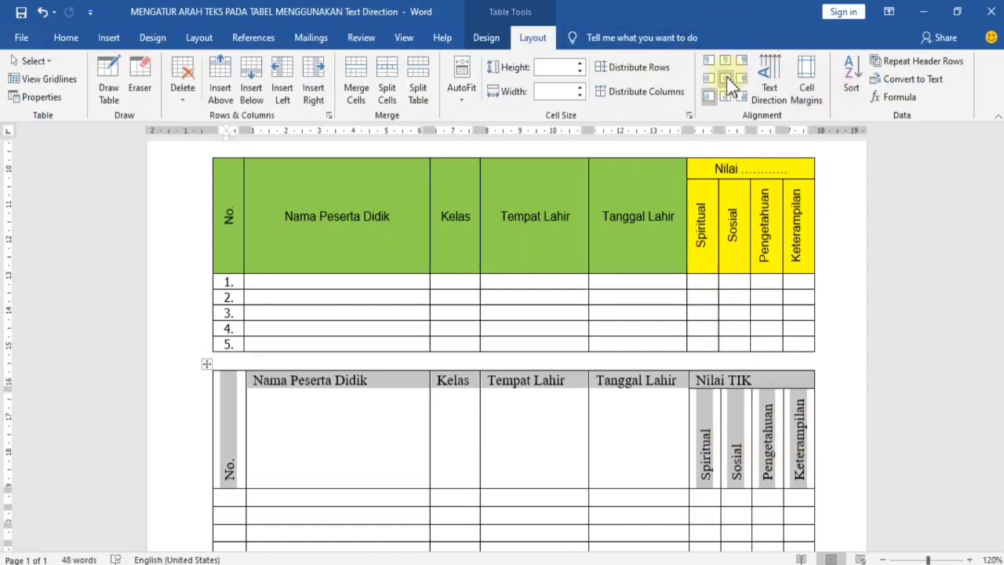
click(67, 38)
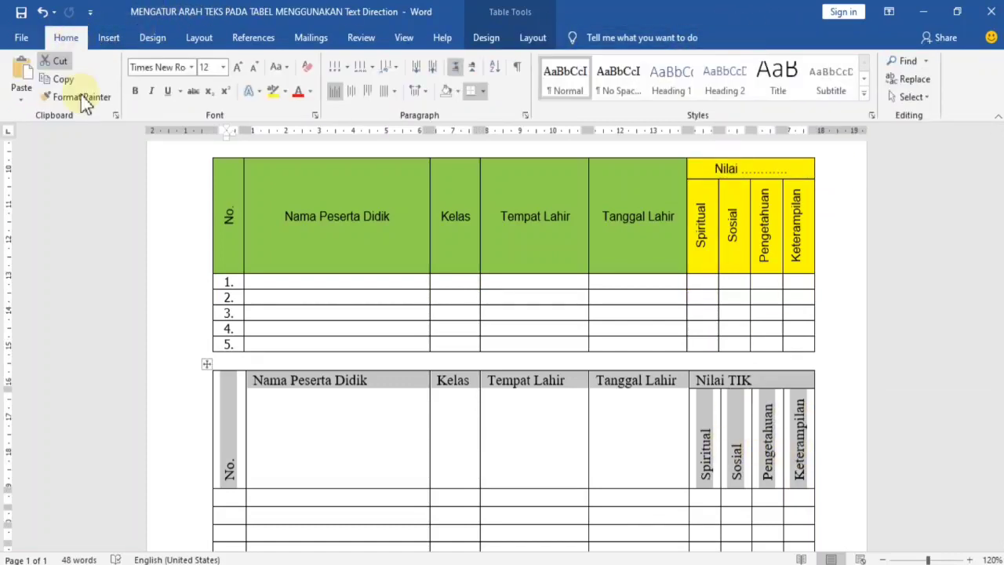
click(353, 94)
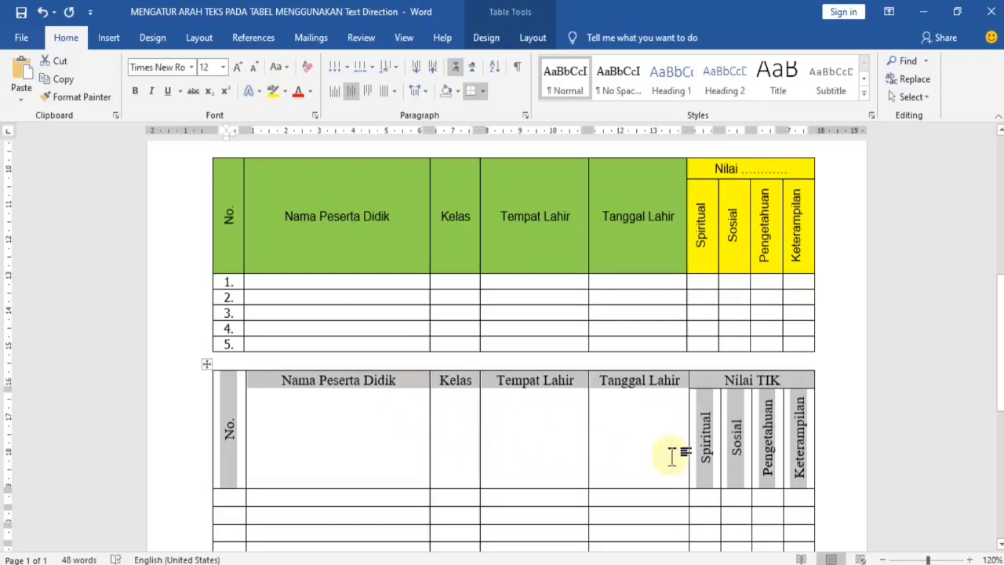
Centre the text of all the new table's heading cells both horizontally and vertically within their cells
click(541, 38)
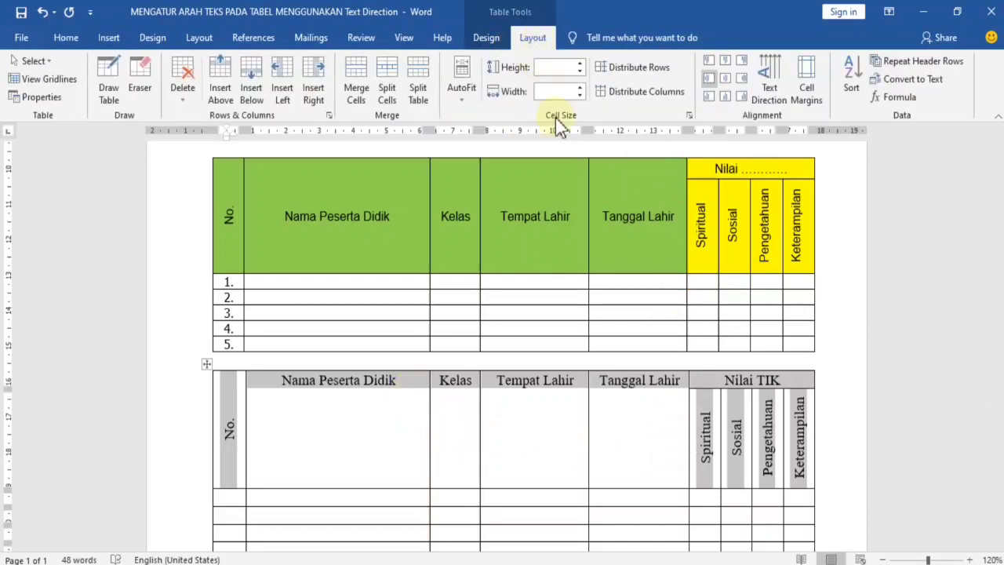
click(726, 79)
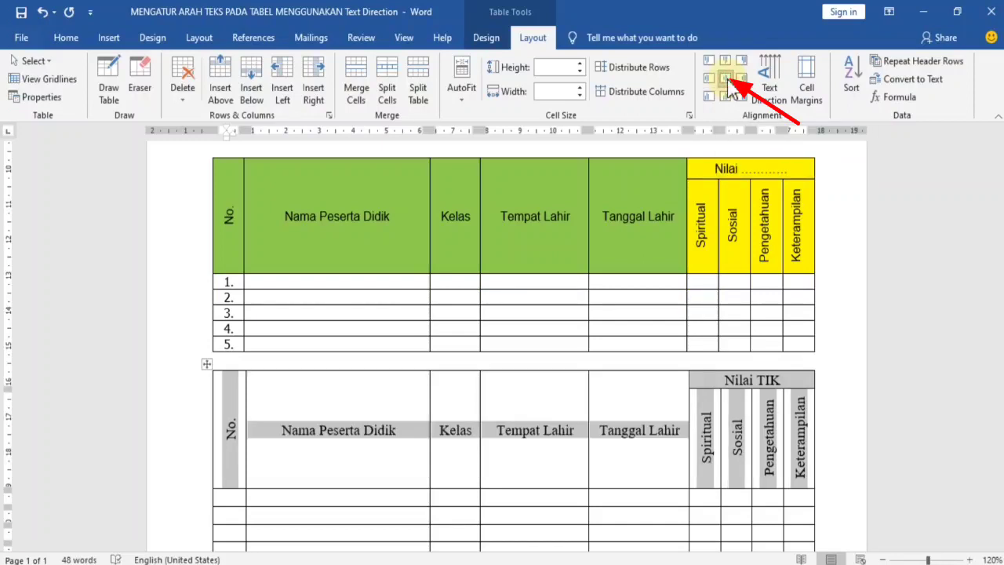
click(730, 66)
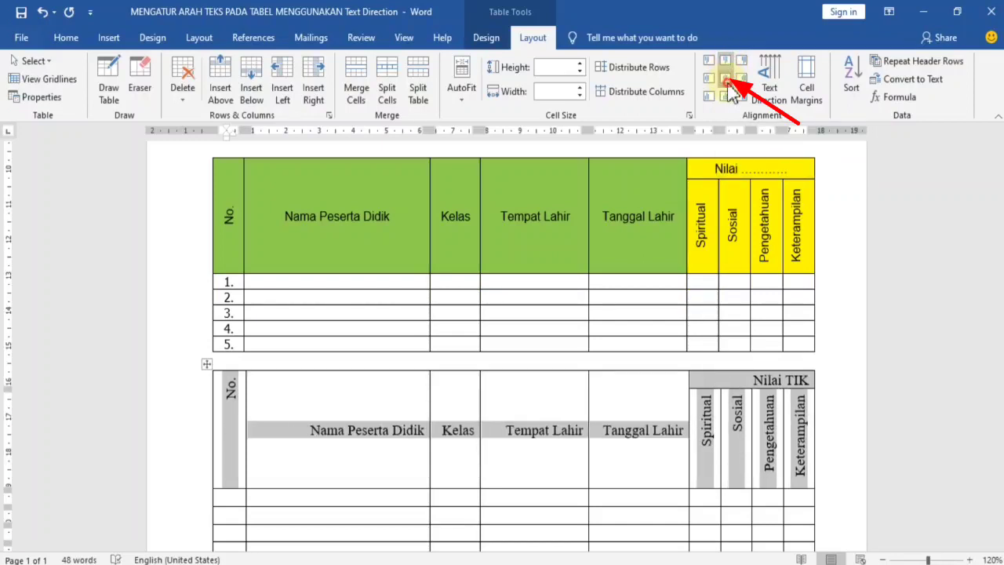
click(727, 80)
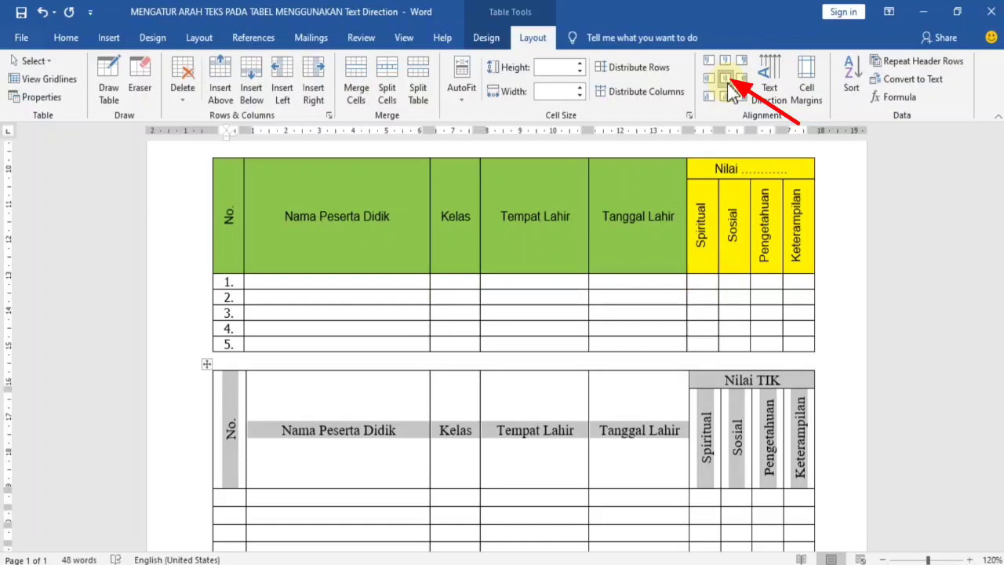
click(346, 405)
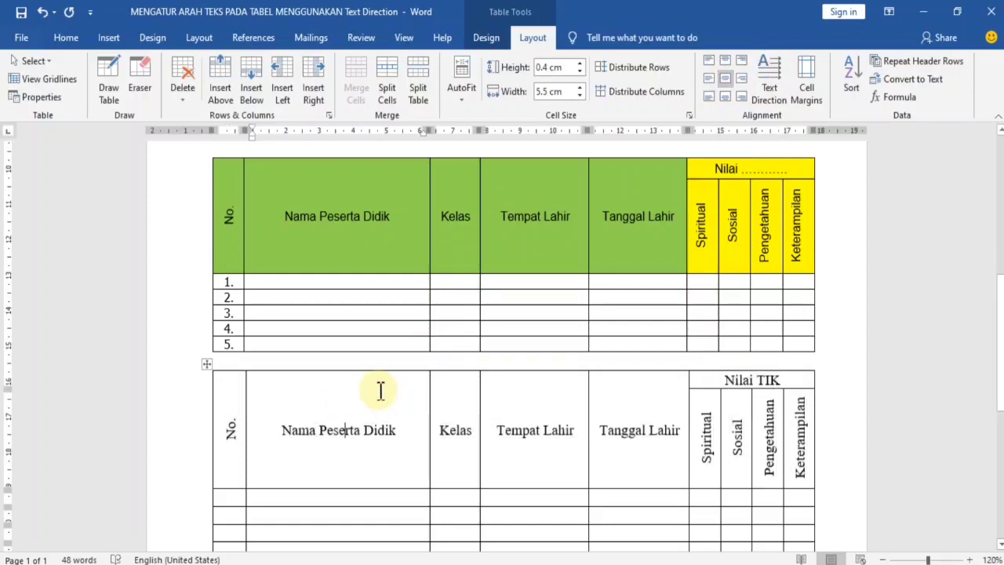
Rotate the text direction of the new table's "Kelas" heading cell so it reads from bottom to top
scroll(381, 391, down, 1)
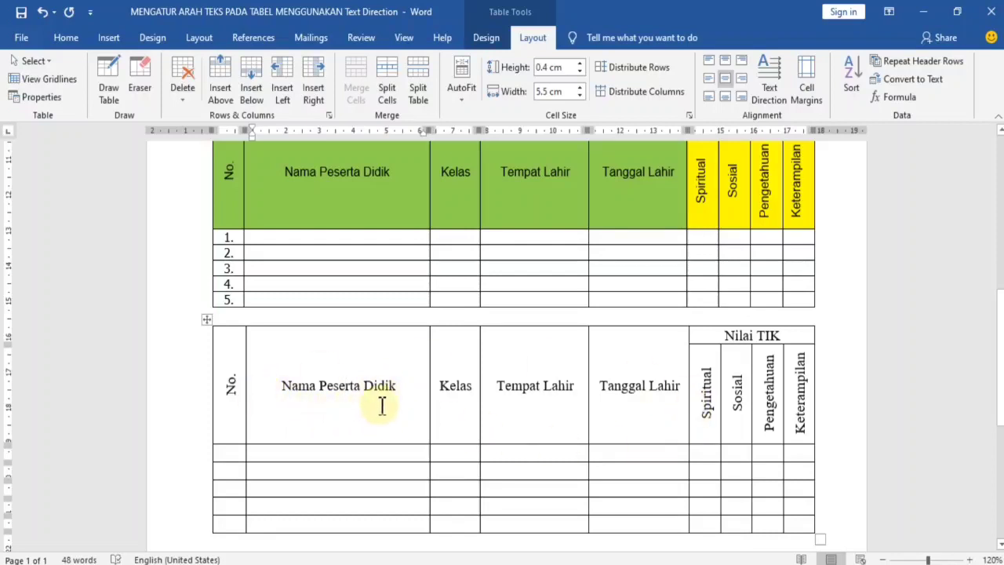
click(450, 385)
scroll(459, 395, up, 1)
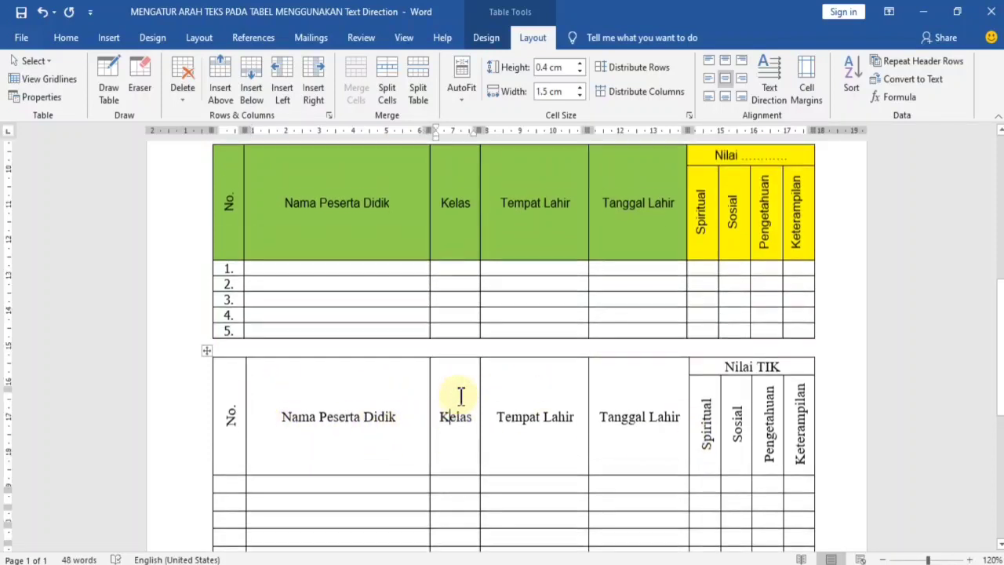
click(764, 82)
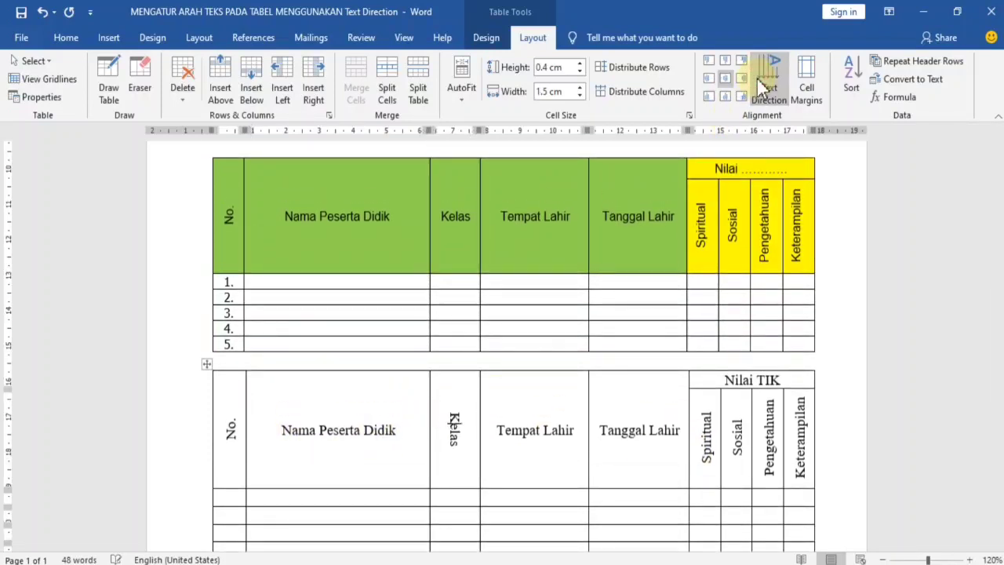
click(765, 82)
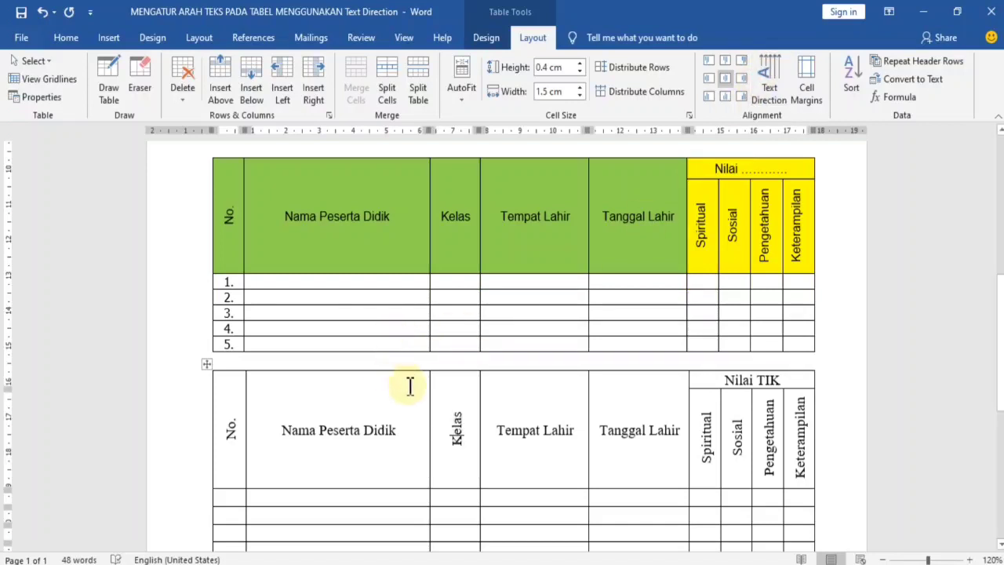
Narrow the new table's Kelas column to 1.25 cm and enter "VII-A" in its first data row
click(273, 500)
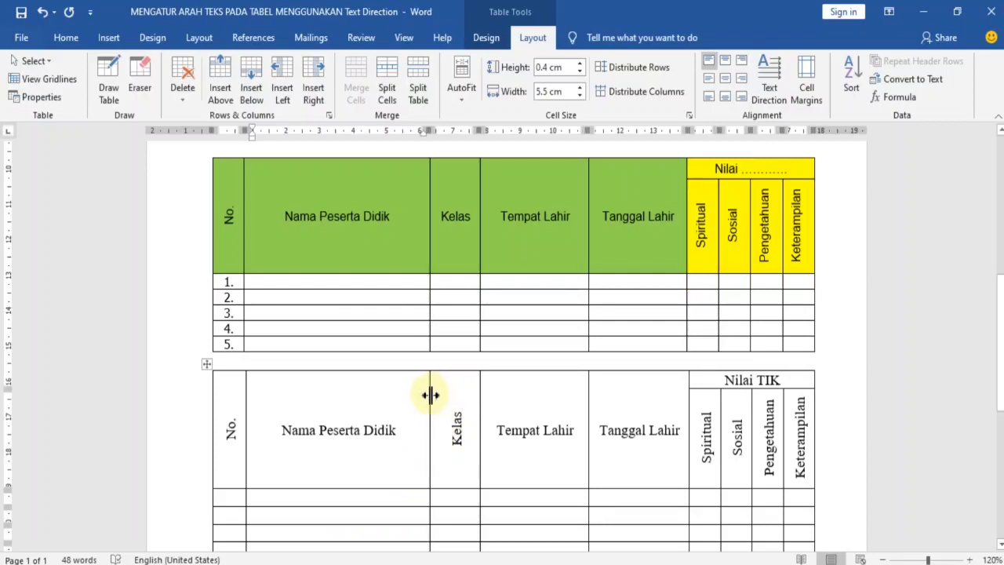
drag(430, 395, 437, 396)
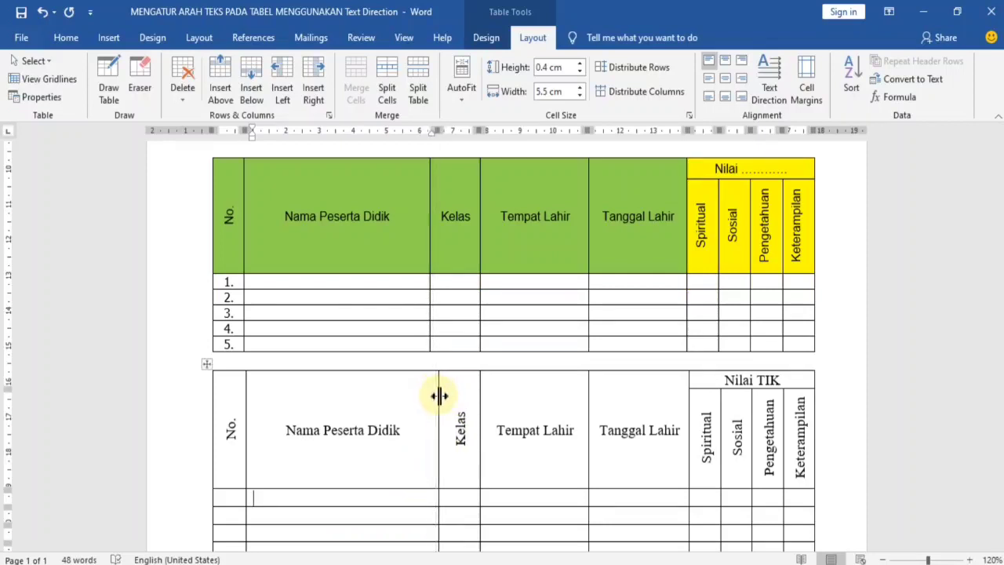
scroll(440, 395, down, 1)
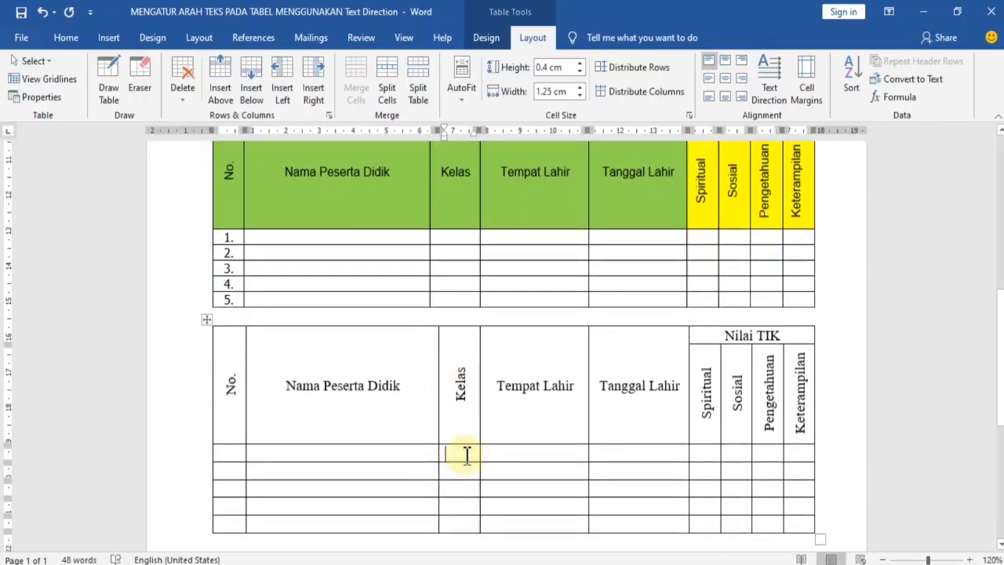
text(V)
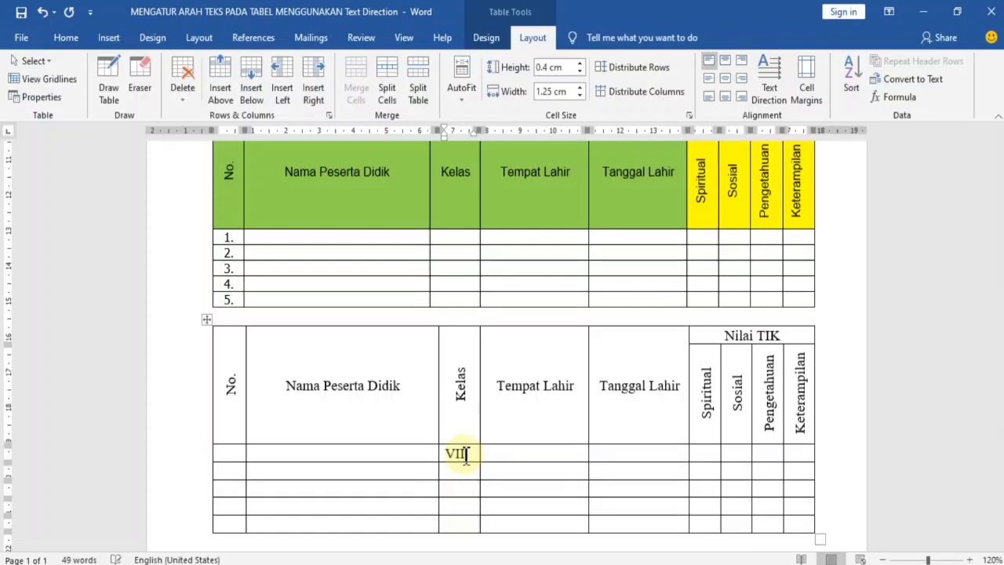
text(II)
key(Return)
text(A)
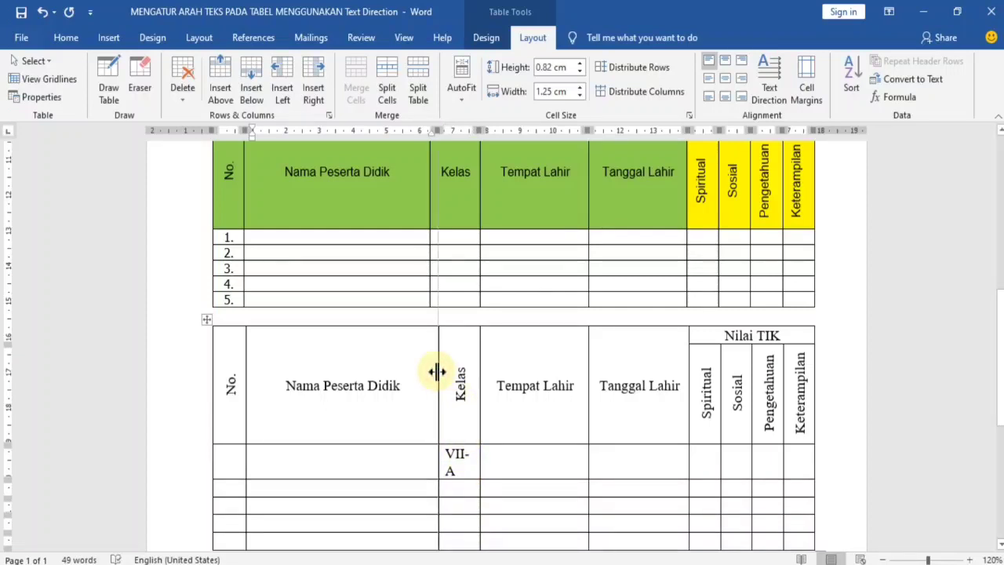
Resize the new table's columns so Kelas is 1.5 cm and Tempat Lahir 3.25 cm wide, narrowing Tanggal Lahir
drag(438, 371, 432, 372)
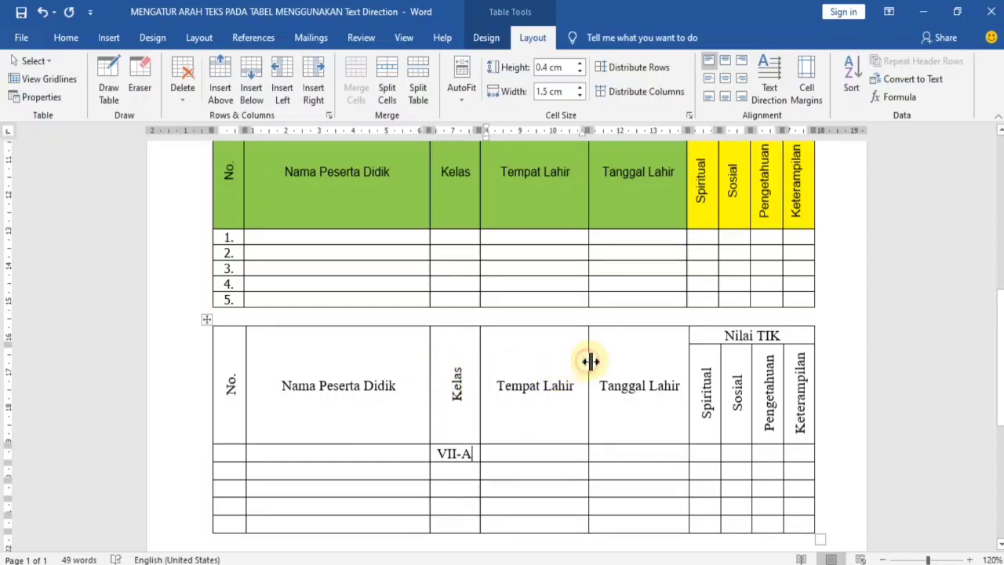
drag(590, 361, 598, 361)
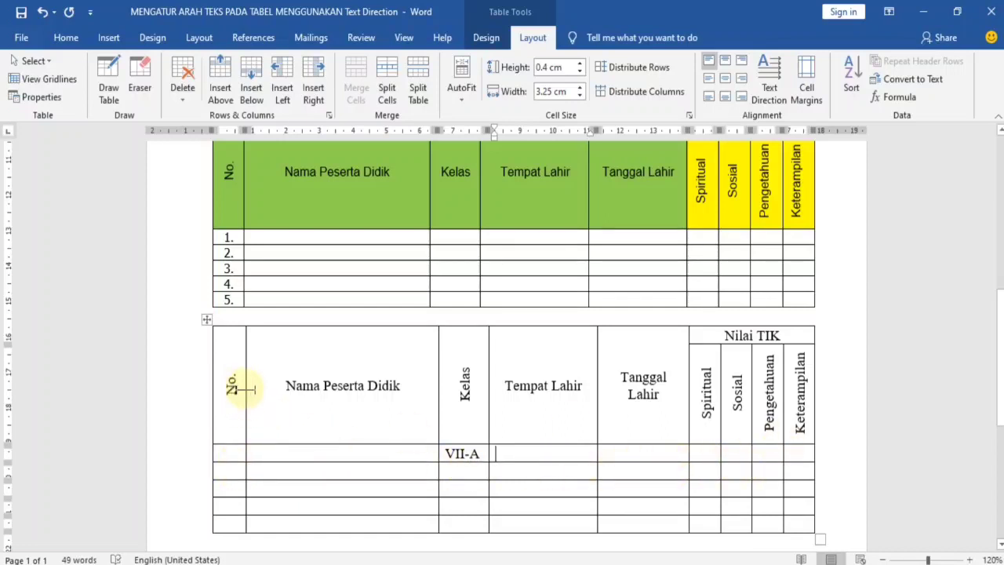
Shade the new table's five heading cells from "No." to "Tanggal Lahir" with the standard green colour
scroll(230, 369, up, 1)
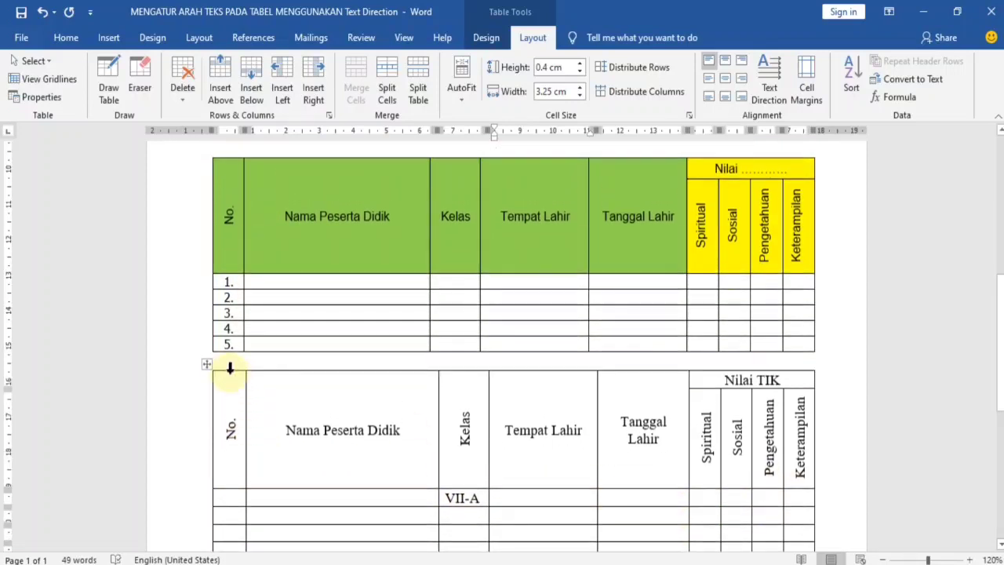
drag(230, 438, 643, 451)
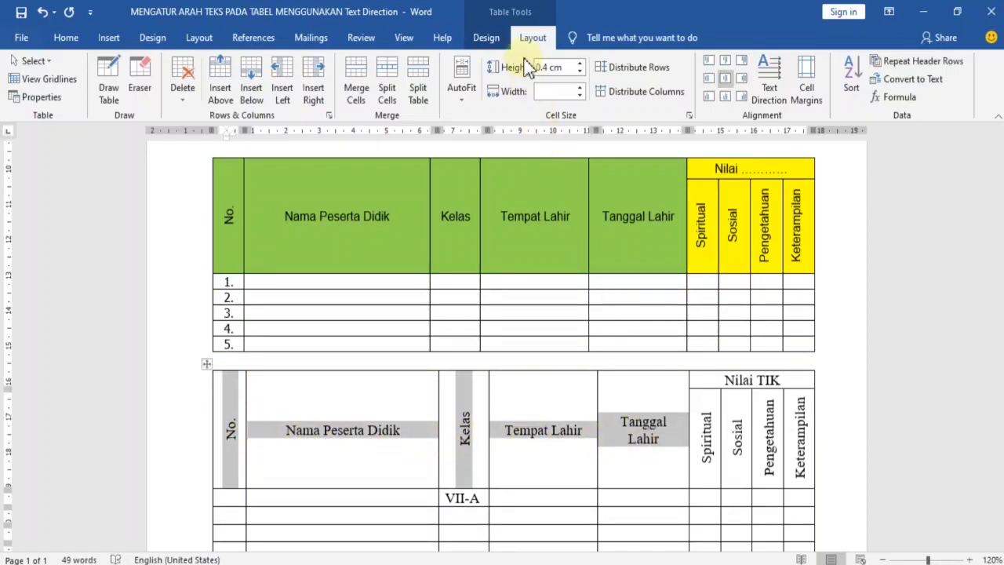
click(538, 36)
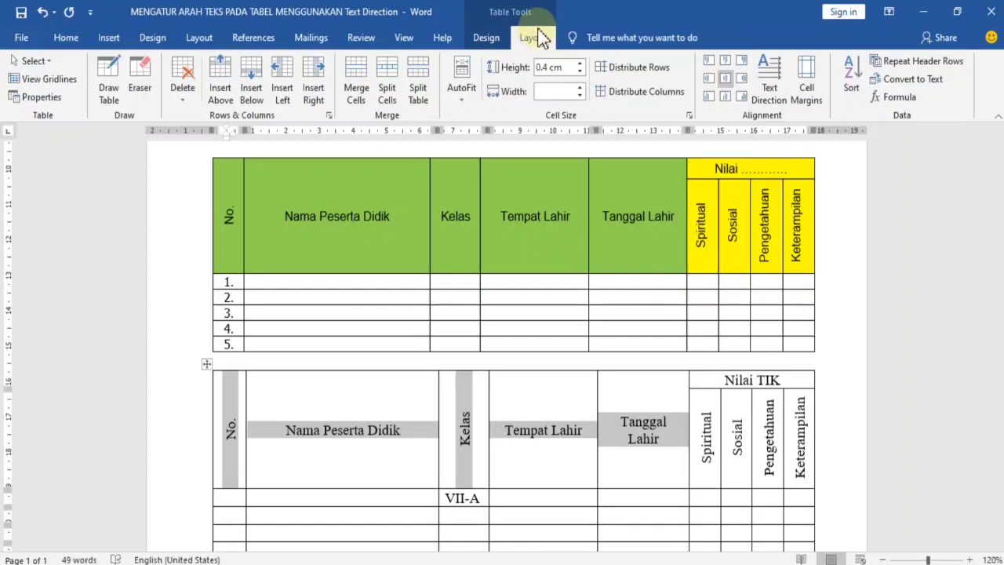
click(488, 38)
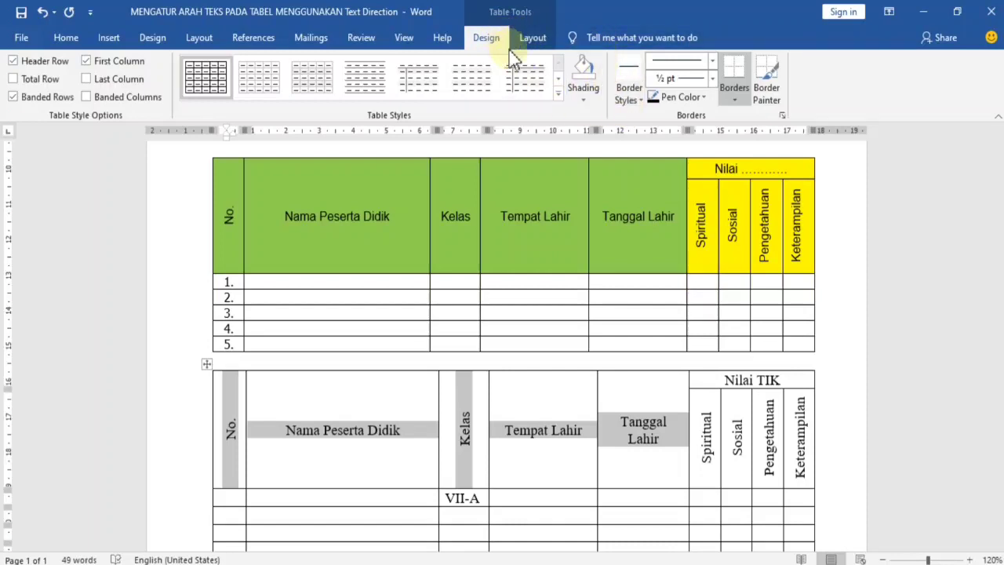
click(584, 99)
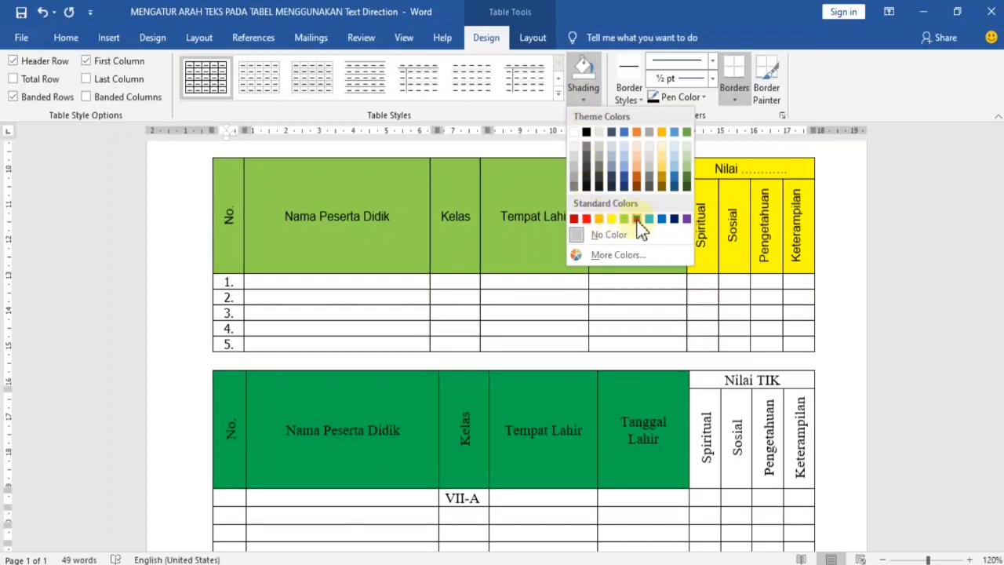
click(637, 220)
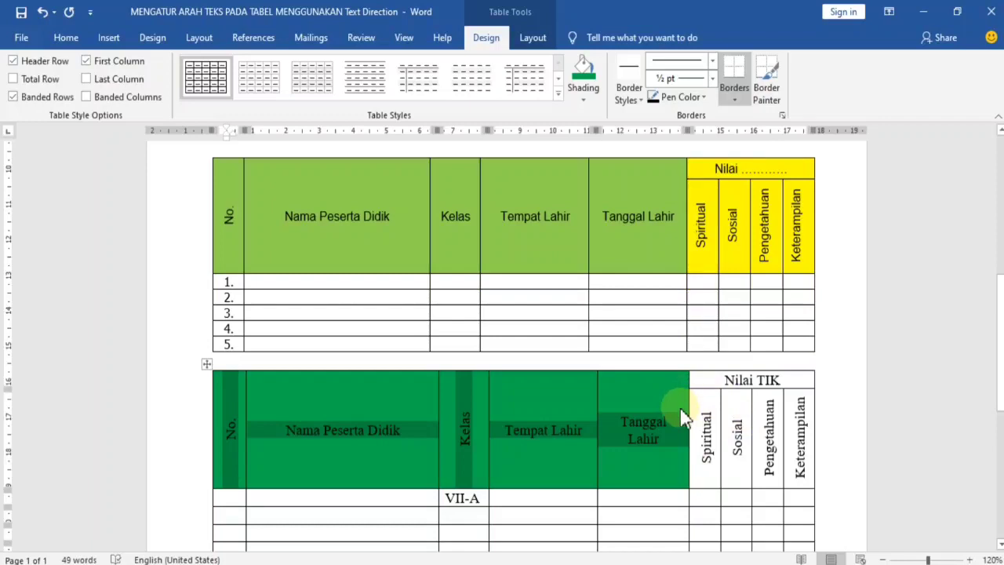
Shade the "Nilai TIK" heading and its four vertical subheadings with the standard orange colour
click(709, 428)
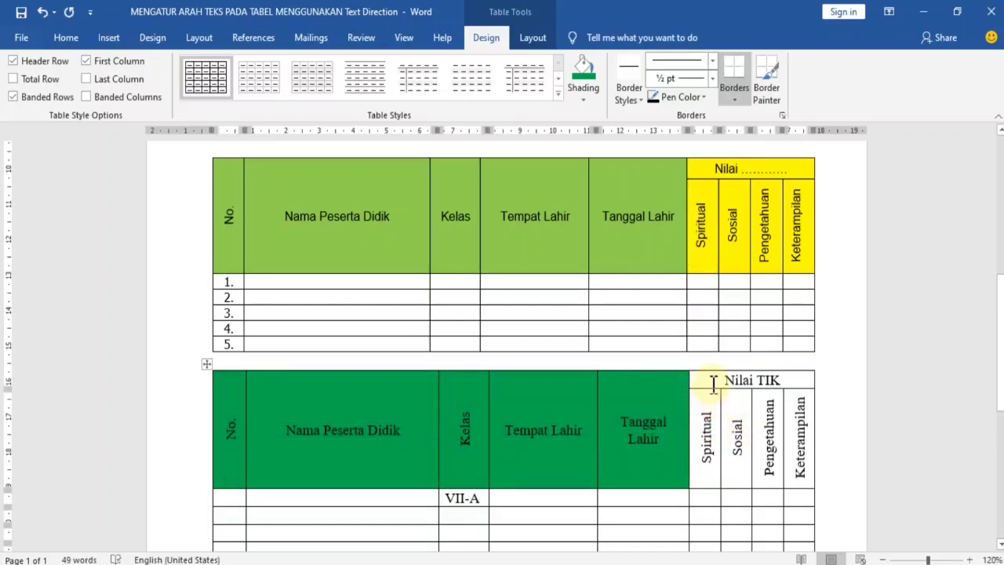
drag(715, 400, 800, 440)
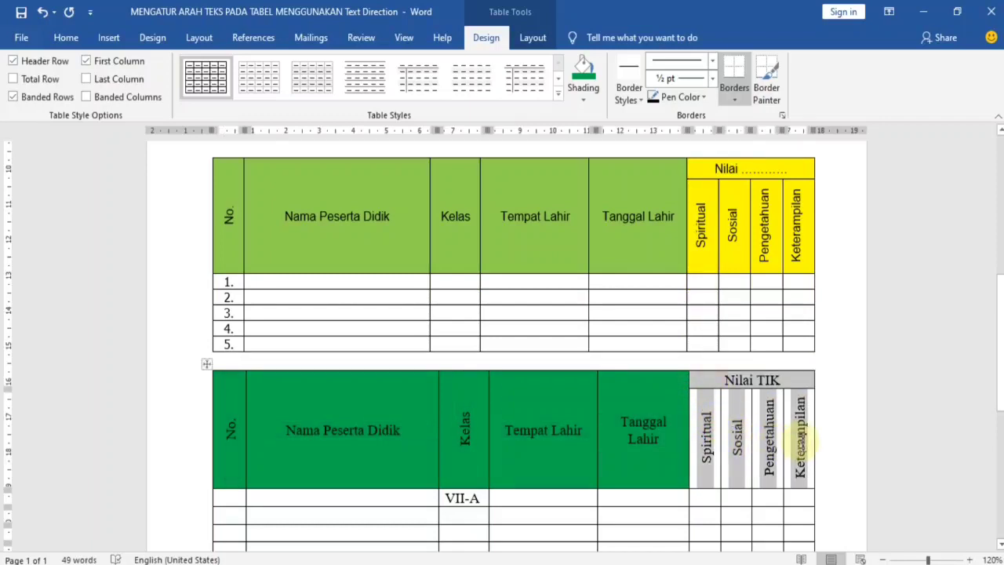
click(587, 99)
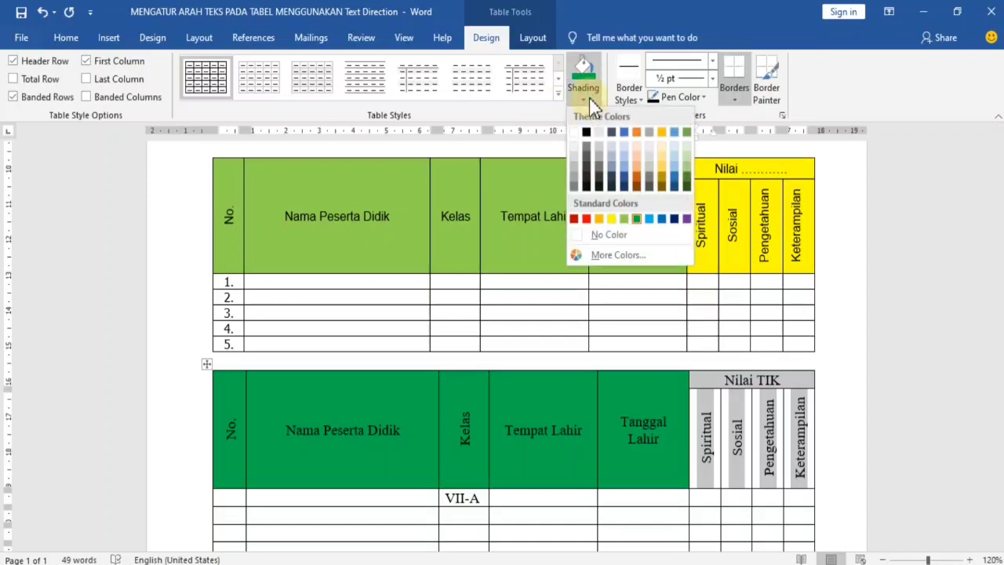
click(598, 219)
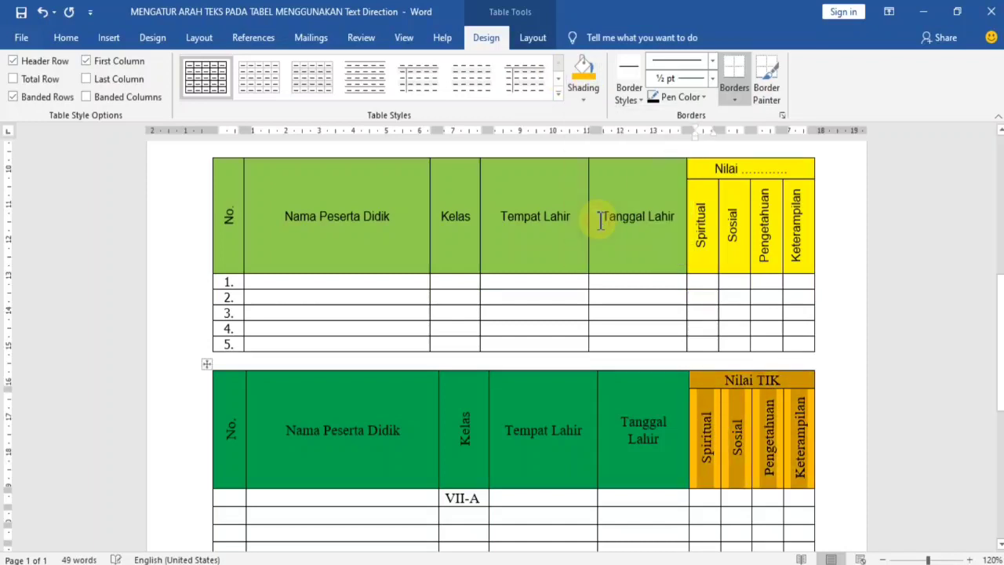
scroll(600, 220, down, 1)
click(288, 424)
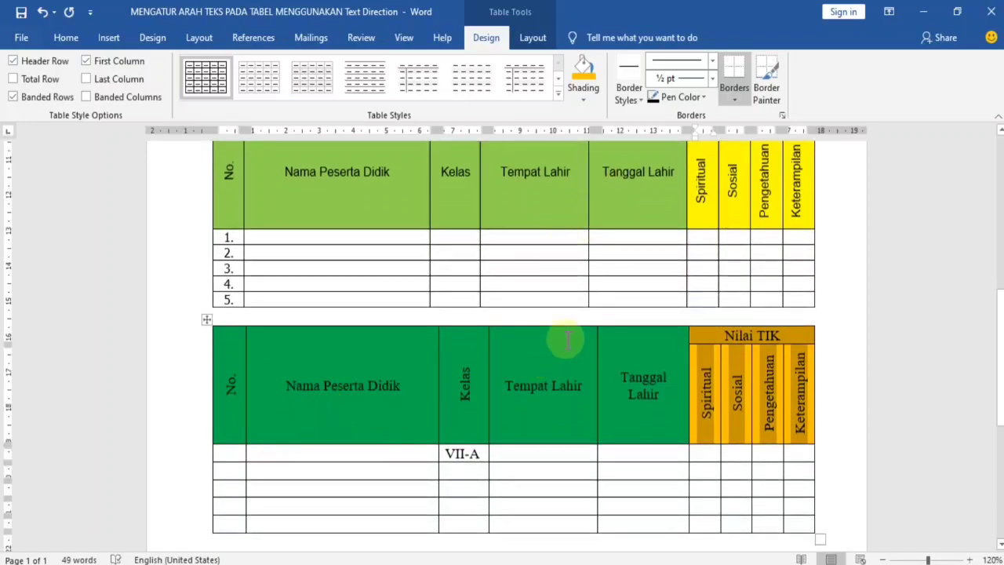
click(868, 248)
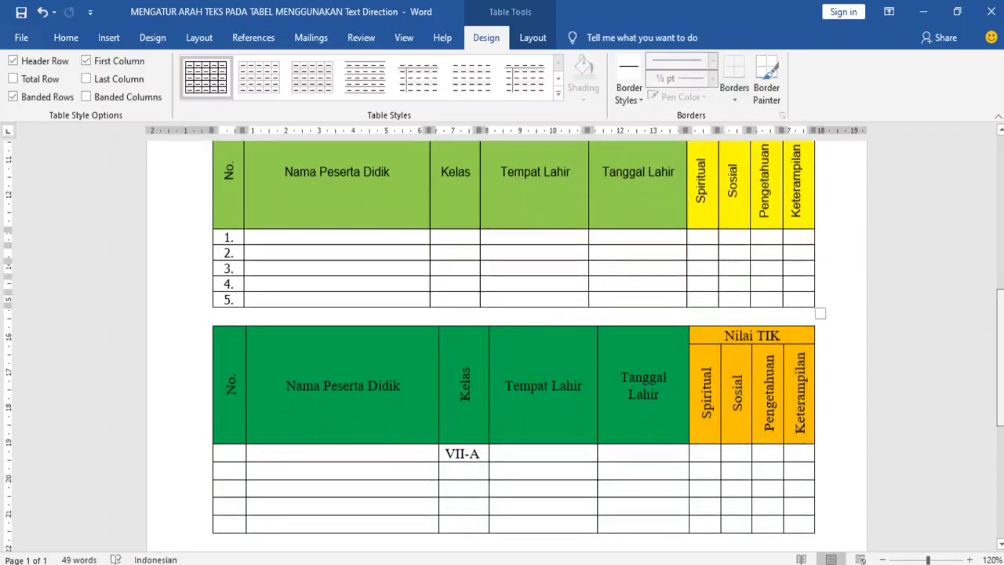
Add two empty rows at the end of the new table
scroll(996, 345, up, 1)
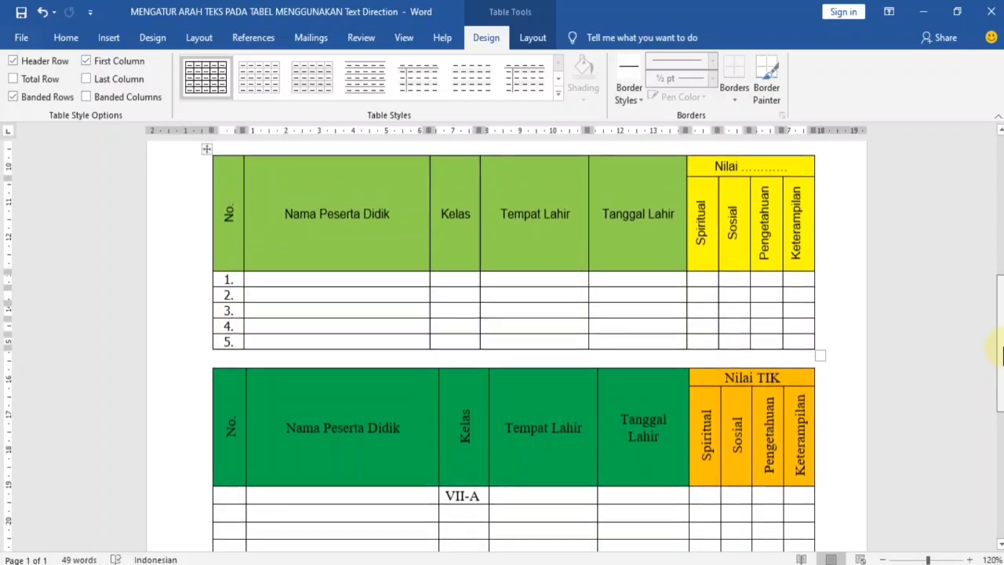
scroll(1002, 354, down, 2)
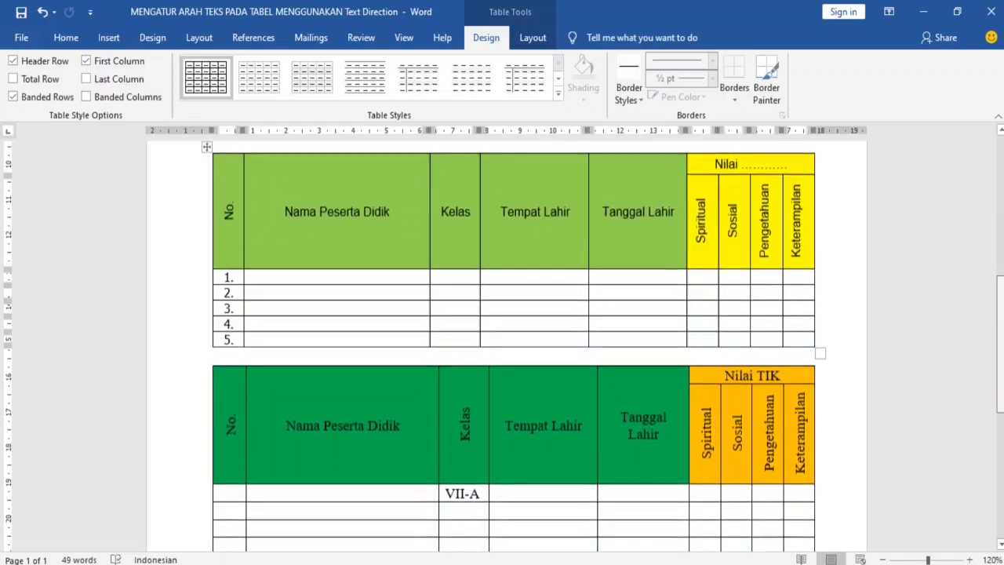
scroll(1001, 354, down, 1)
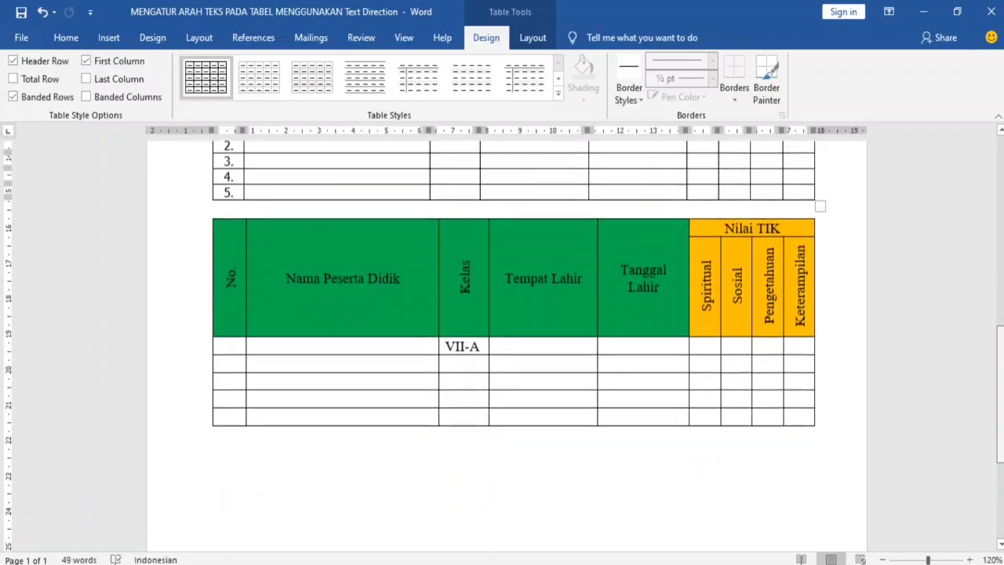
scroll(238, 191, up, 1)
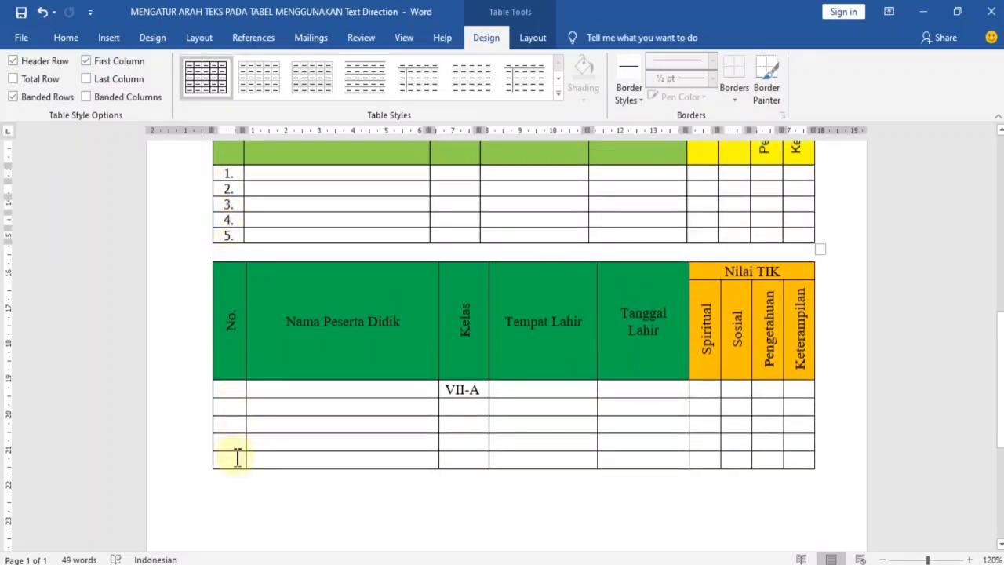
click(830, 467)
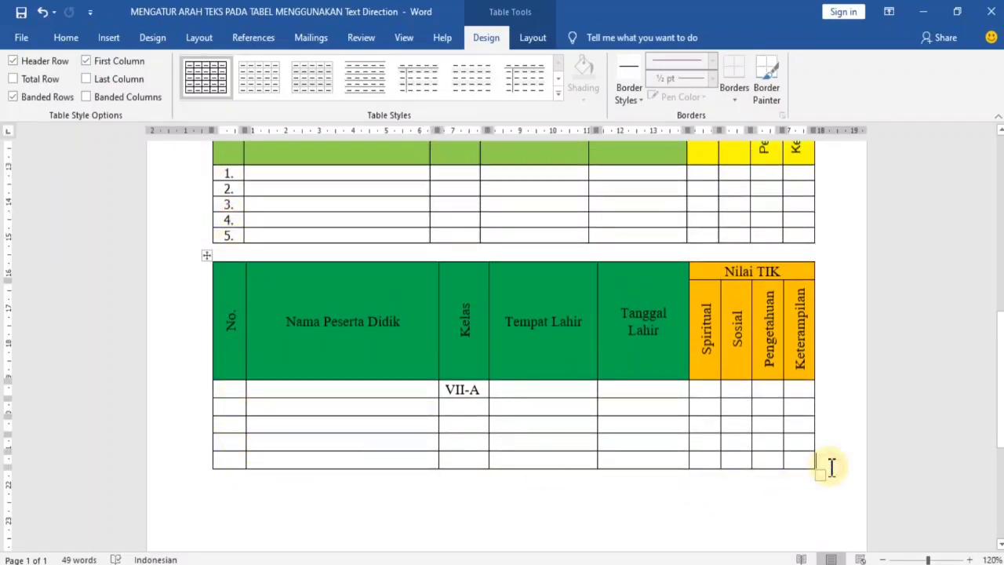
key(Return)
key(Return)
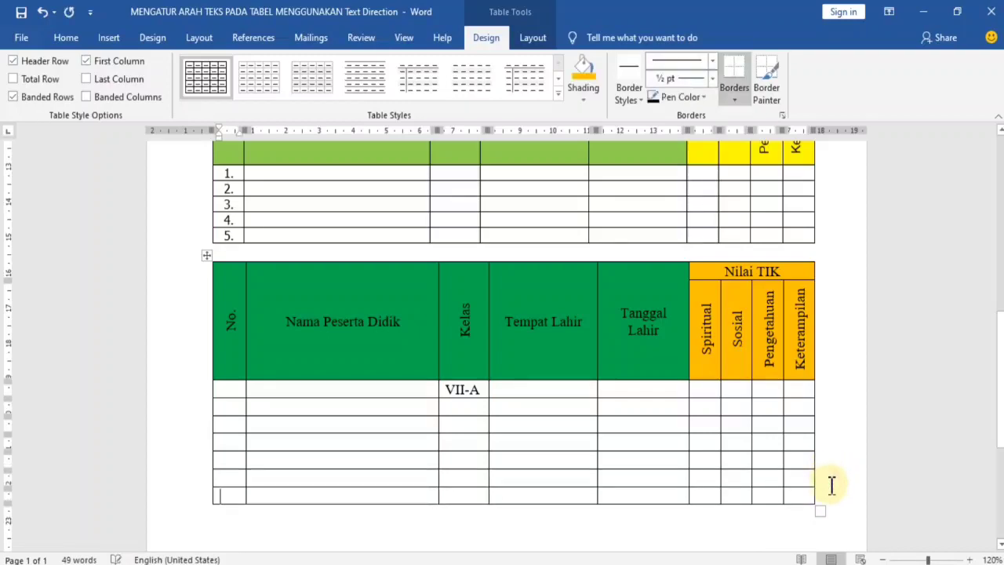